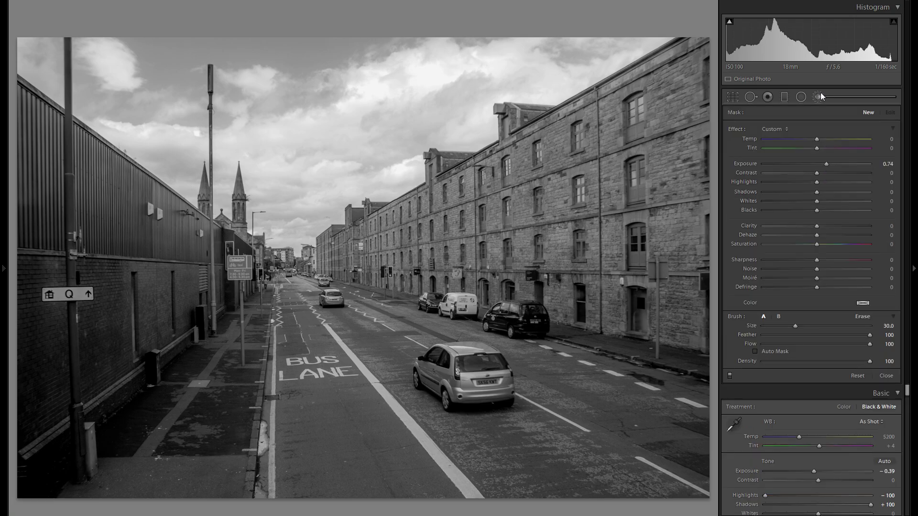
Set the adjustment brush to Clarity 43 and Size 34, with Exposure at 0.00, and leave the brush.
drag(845, 227, 851, 227)
key(bracketright)
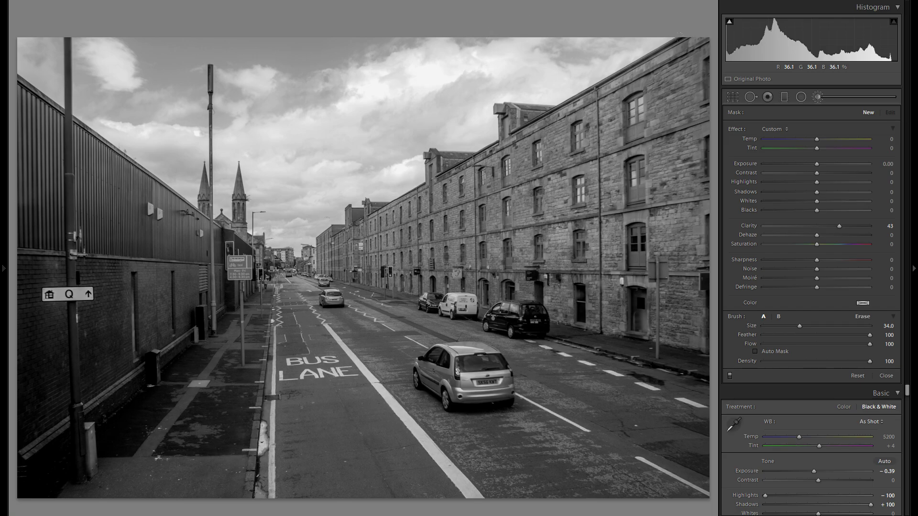
key(k)
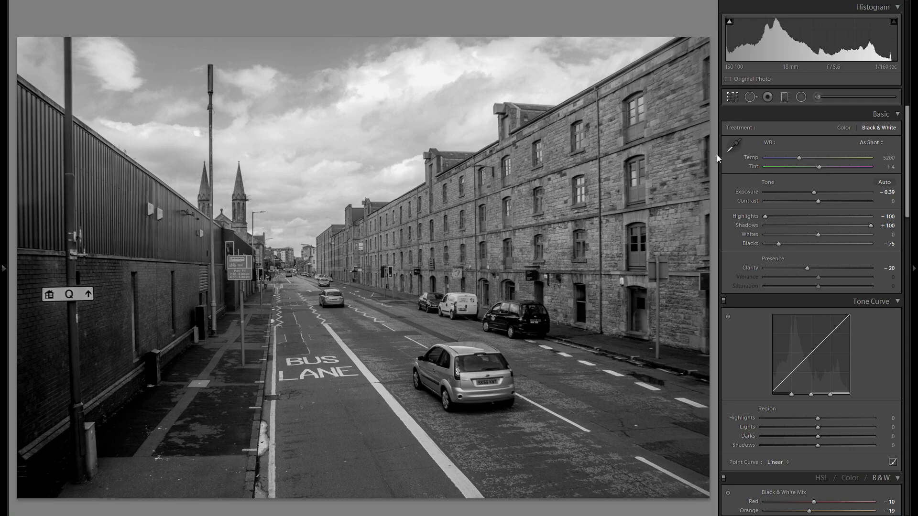
Straighten the street photo by rotating its crop slightly clockwise.
key(r)
drag(716, 158, 715, 161)
key(r)
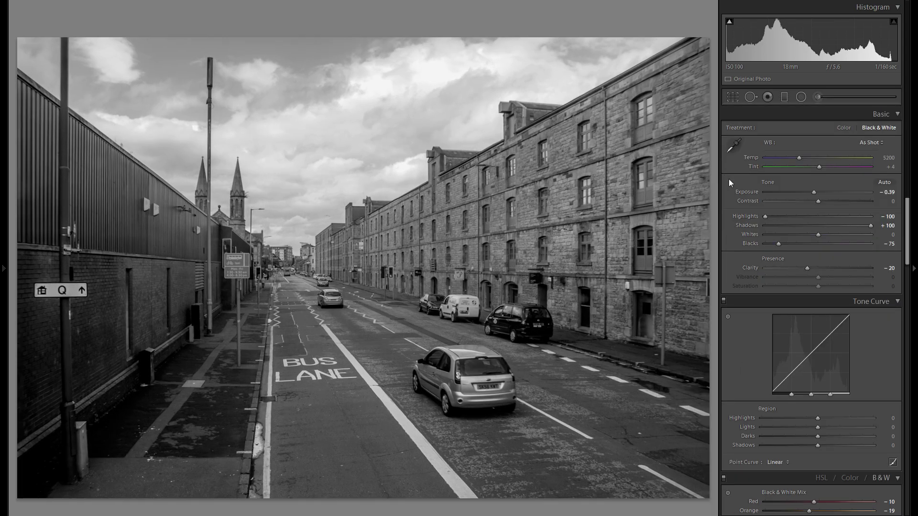
Add a subtle post-crop vignette with Amount -9, Midpoint 14 and Feather 75.
scroll(825, 268, down, 10)
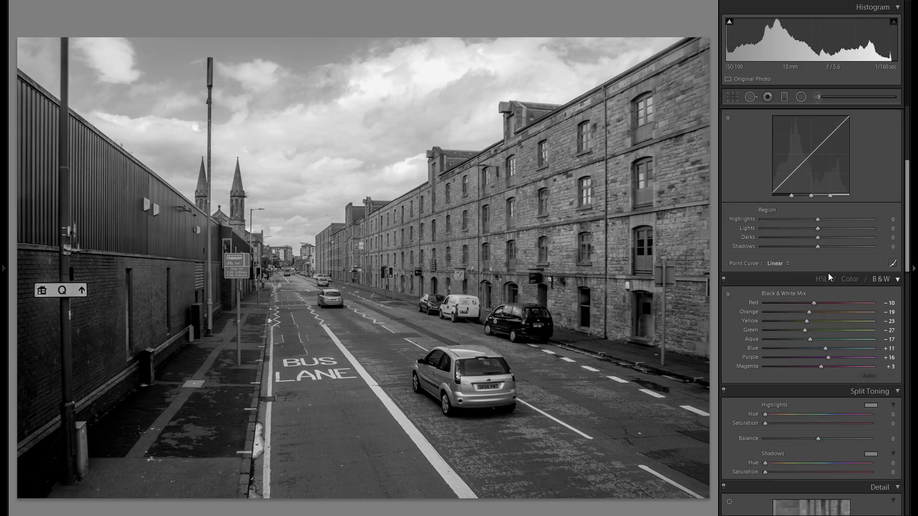
scroll(823, 270, down, 10)
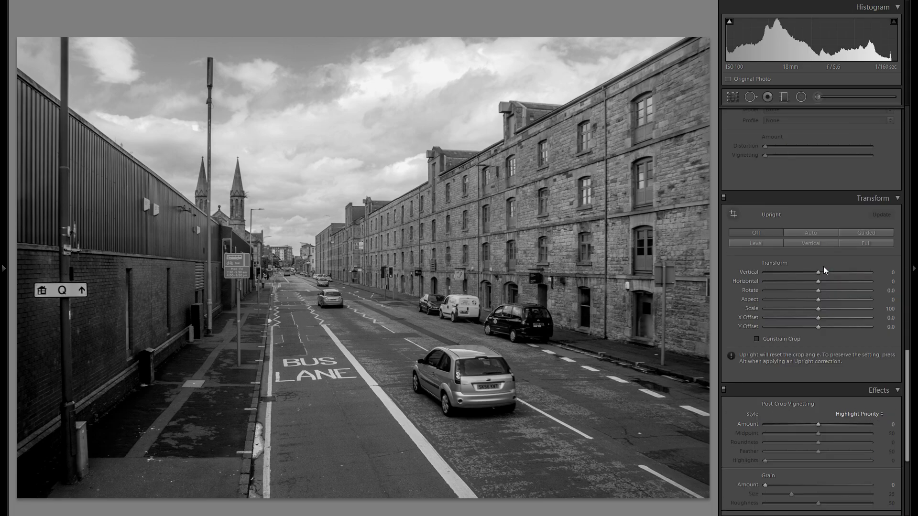
scroll(824, 267, down, 5)
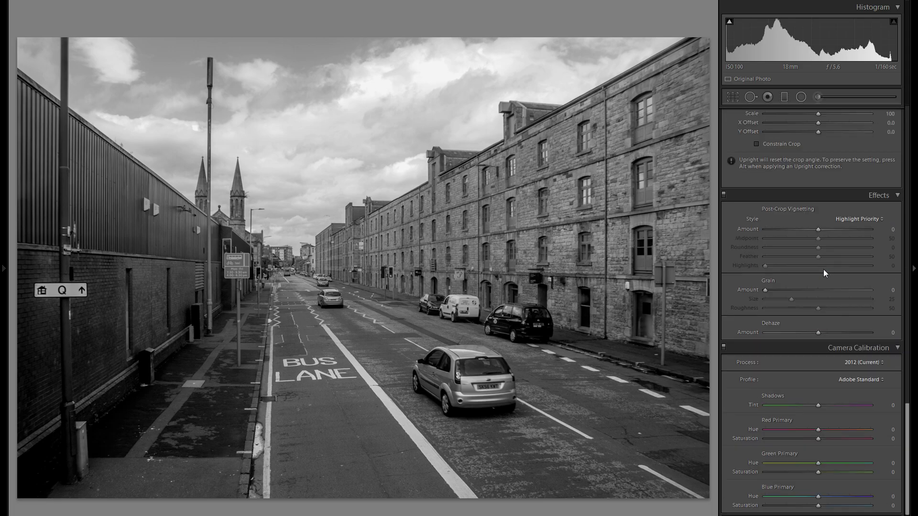
mouse_move(820, 229)
mouse_down()
mouse_move(779, 238)
mouse_move(845, 256)
mouse_move(815, 231)
mouse_up()
scroll(771, 323, up, 20)
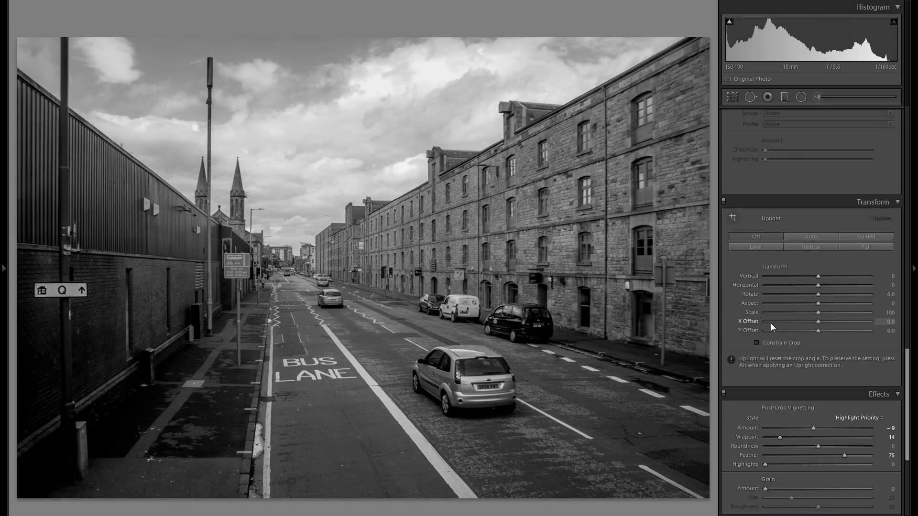
Place a diagonal graduated filter centred over the road to darken the foreground, with Exposure -0.31.
click(785, 97)
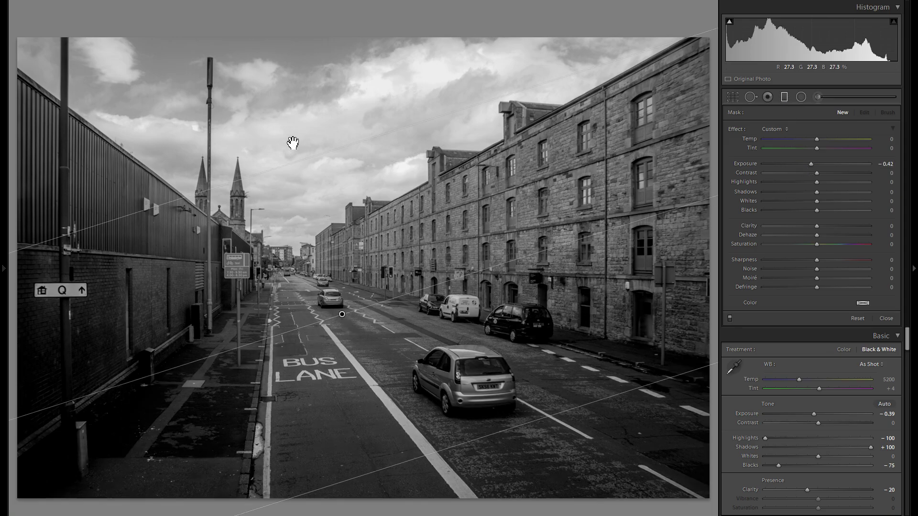
drag(293, 142, 344, 304)
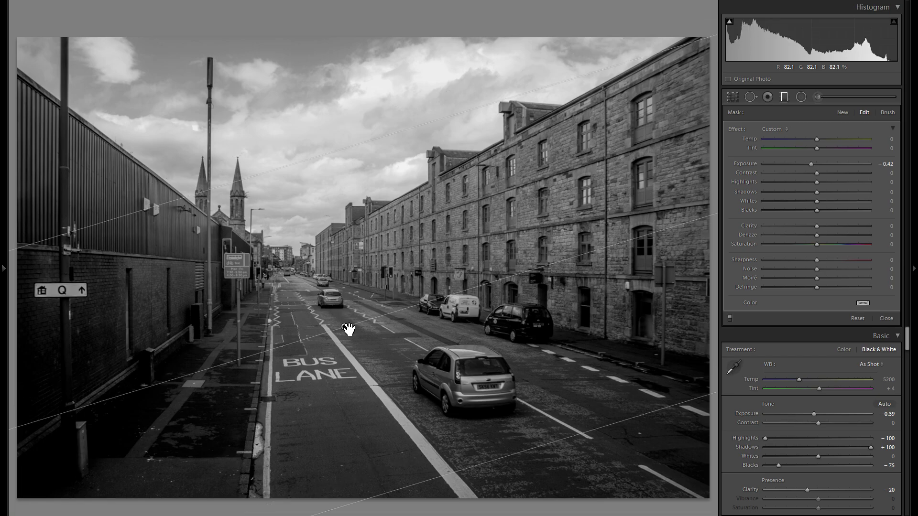
drag(809, 165, 810, 164)
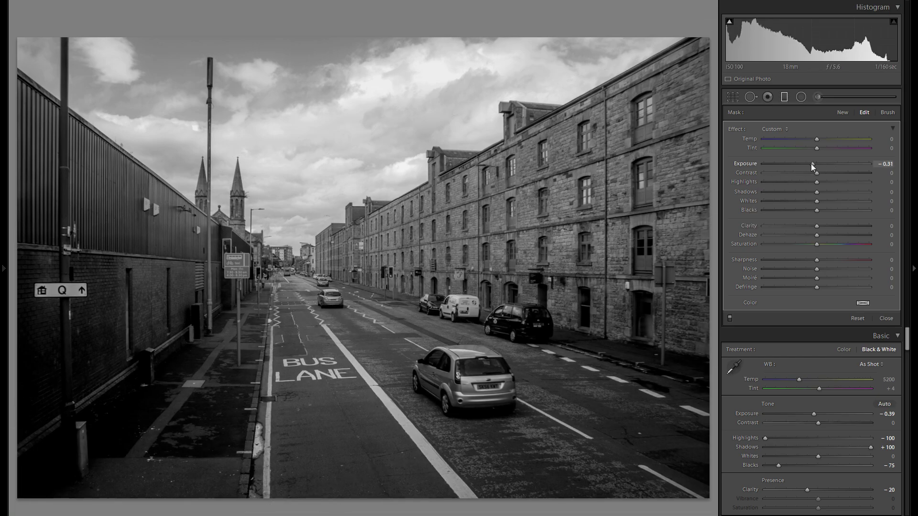
Add a new graduated filter from the top of the sky down to the street's end, with Exposure -0.89.
click(842, 112)
drag(324, 50, 318, 282)
drag(814, 164, 807, 165)
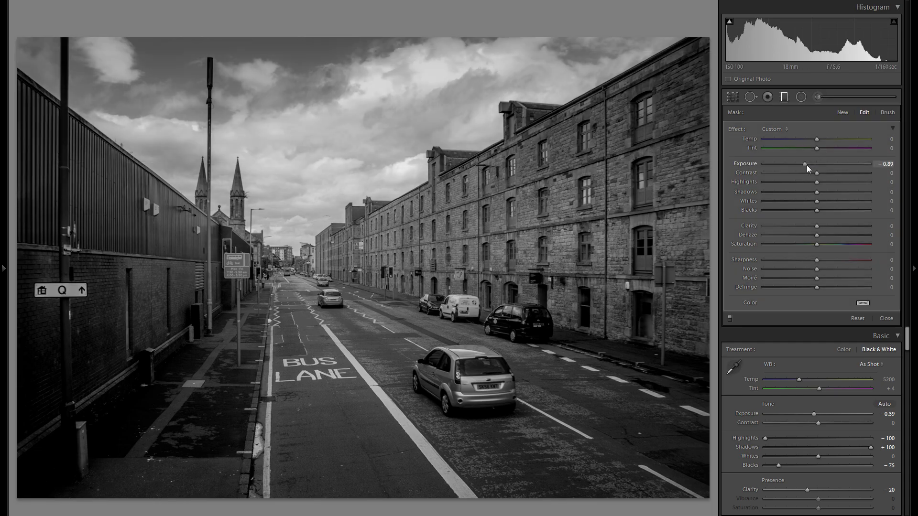
Add another, shorter graduated filter down the sky to just above the street's end, with Exposure -0.45.
click(844, 113)
click(810, 164)
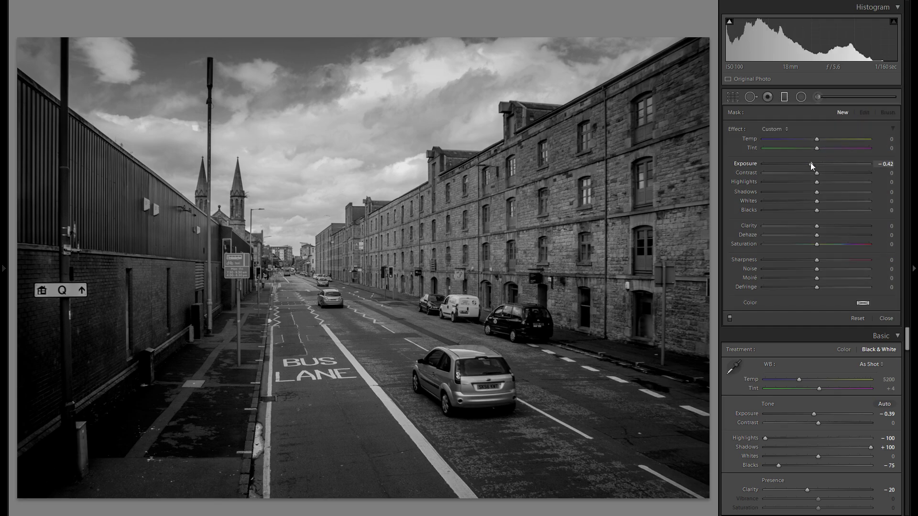
drag(809, 164, 808, 163)
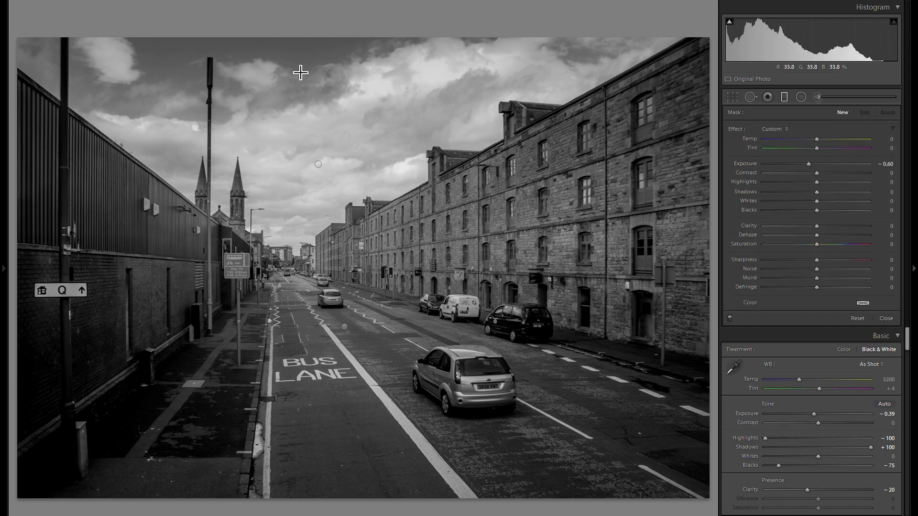
drag(294, 52, 296, 206)
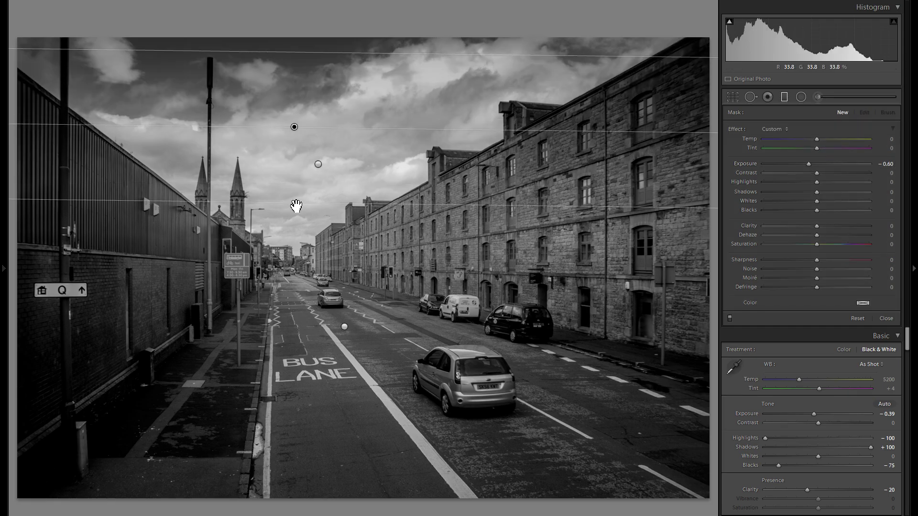
drag(809, 164, 811, 164)
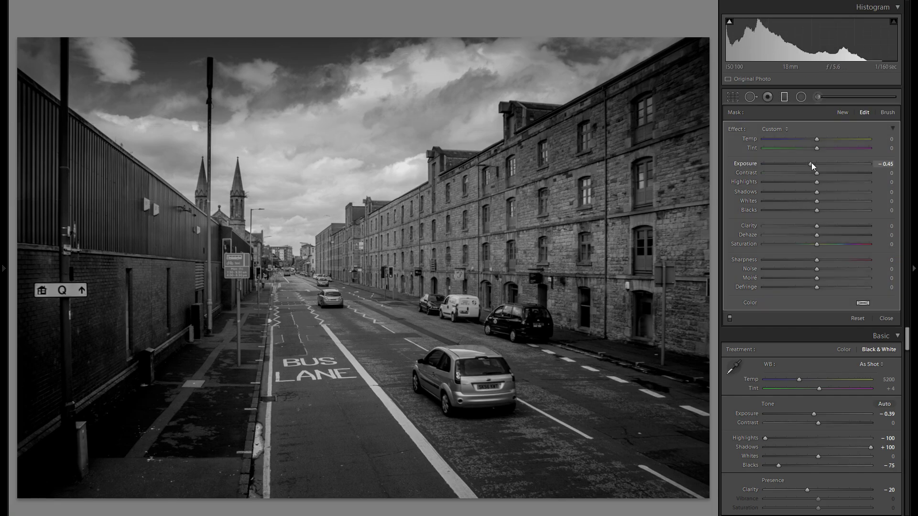
Close the graduated filter and set the whole photo's Whites to +29.
click(785, 95)
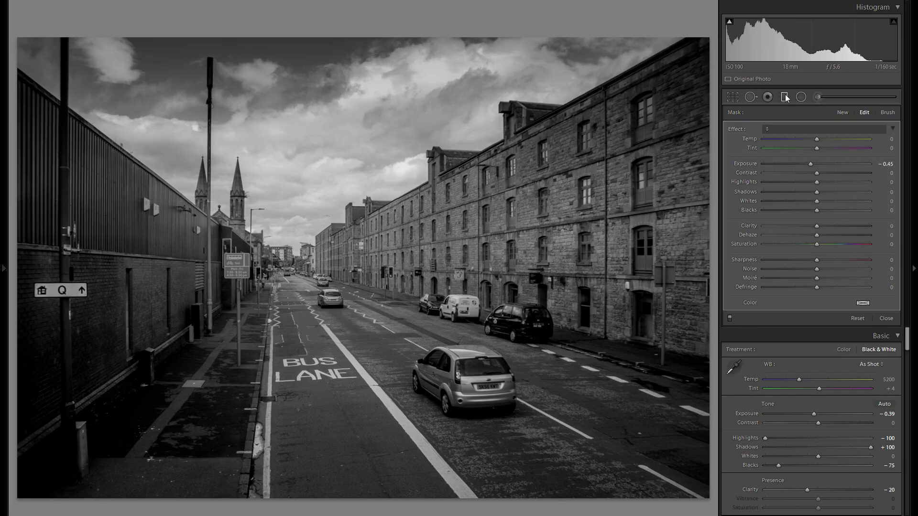
click(786, 97)
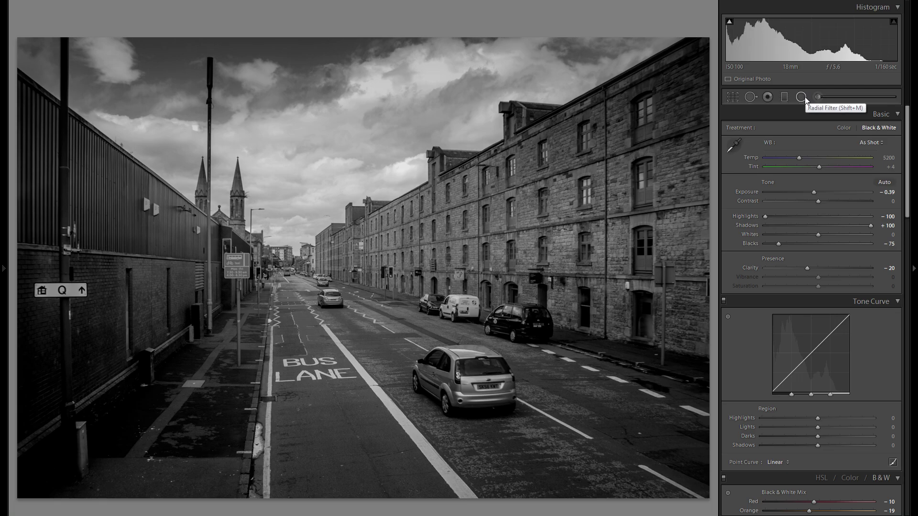
drag(818, 234, 833, 234)
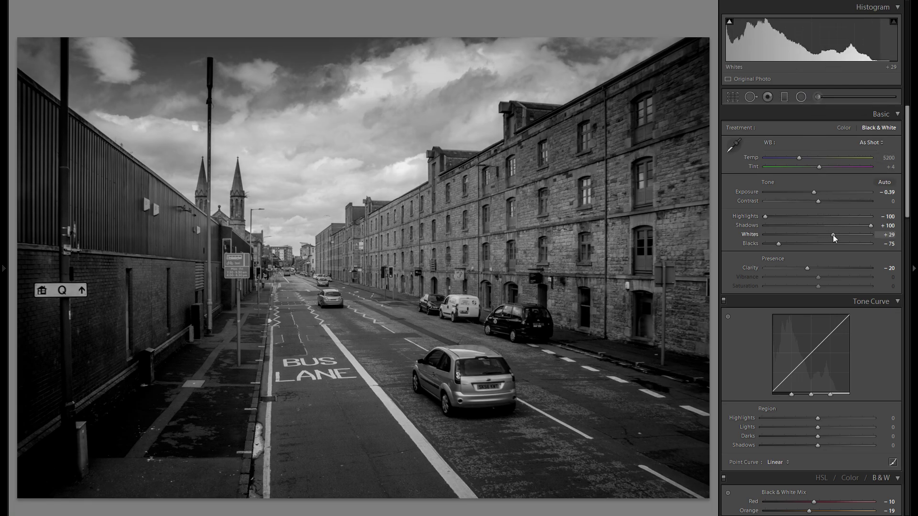
Draw an inverted radial filter over the far end of the street, with Whites 30 and Exposure 3.10.
click(801, 97)
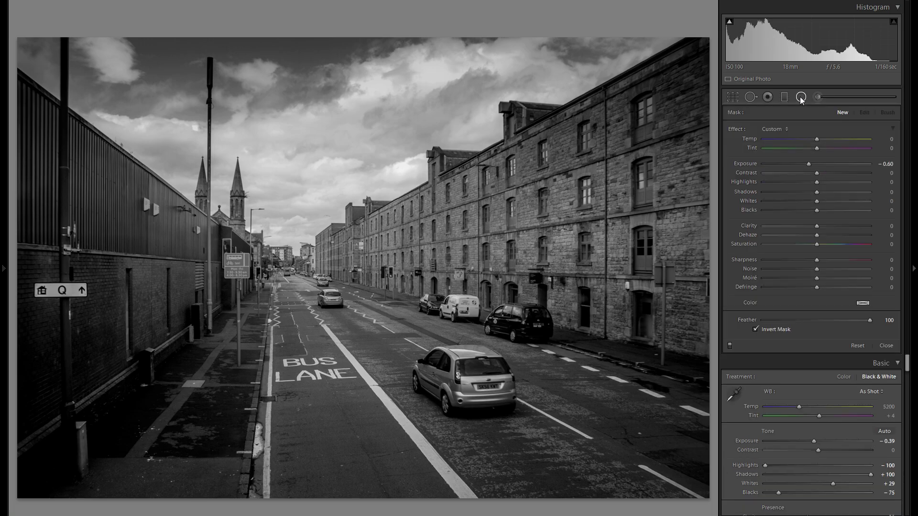
drag(831, 200, 833, 202)
mouse_move(277, 248)
mouse_down()
mouse_move(406, 332)
mouse_move(411, 361)
mouse_up()
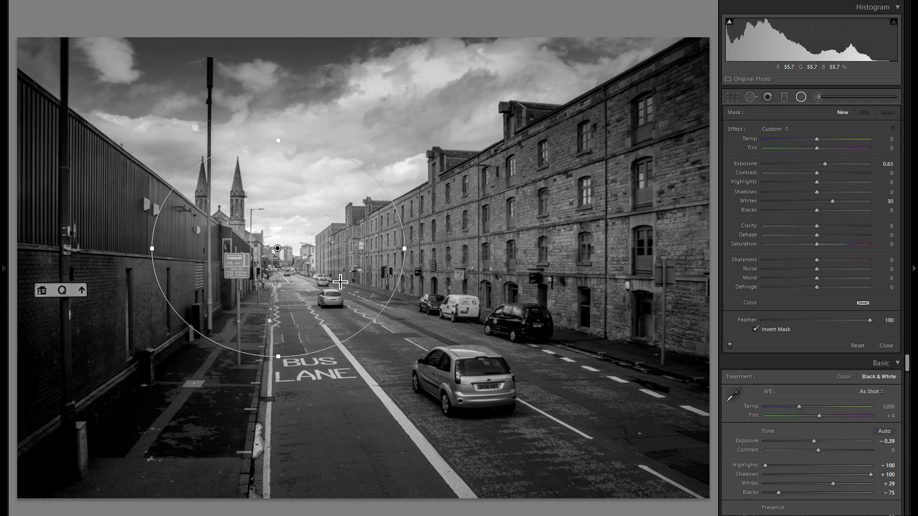
drag(352, 271, 382, 279)
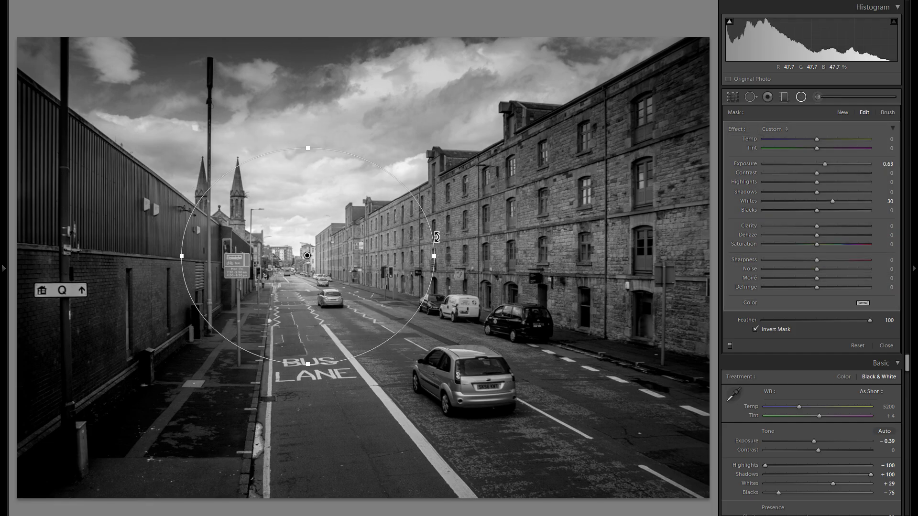
click(855, 164)
click(857, 163)
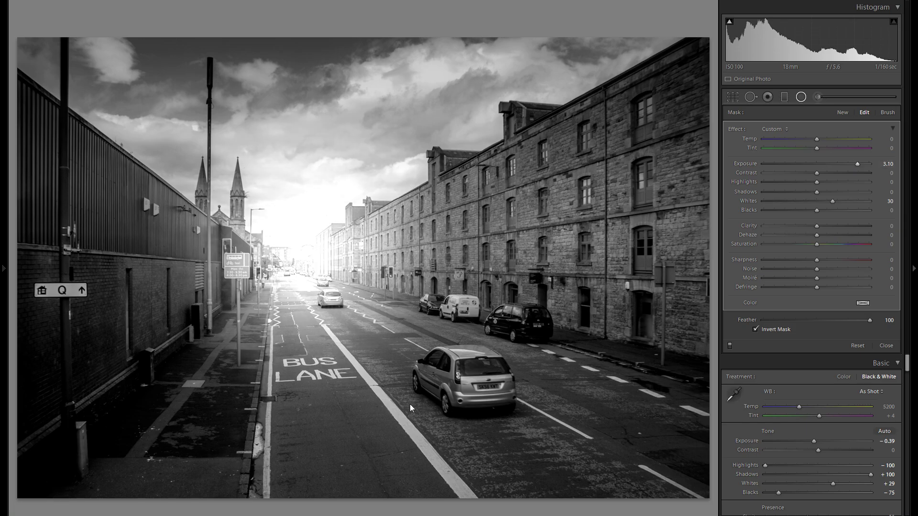
Stretch the radial filter into a tall oval, tilt it along the road and centre it on the street's vanishing point.
drag(340, 360, 342, 362)
drag(359, 393, 409, 470)
drag(347, 327, 327, 296)
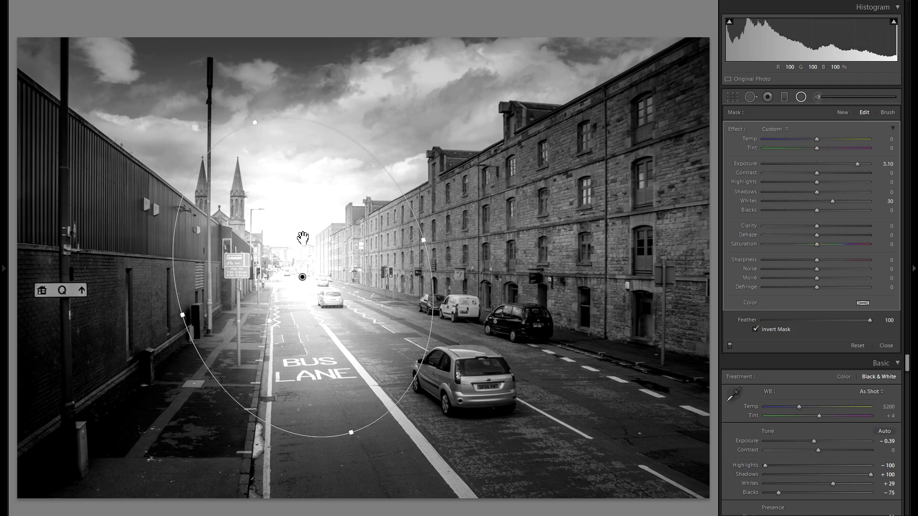
drag(366, 308, 362, 305)
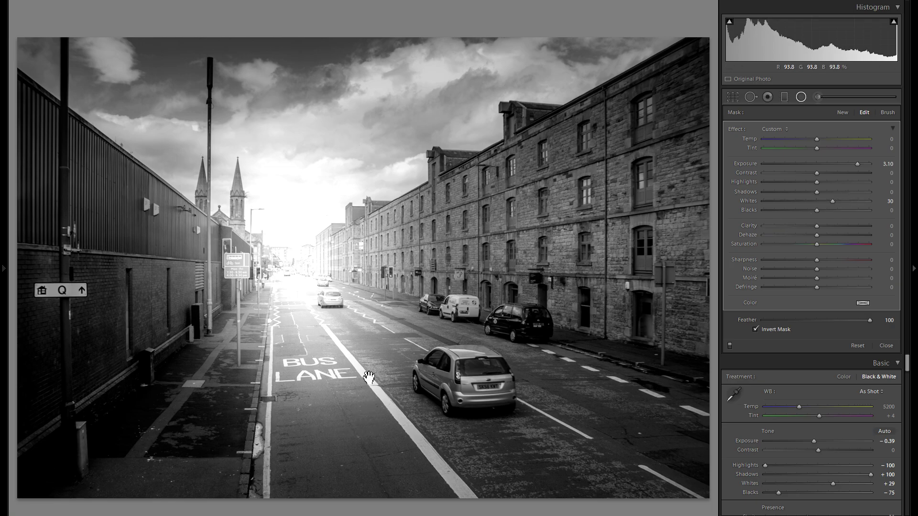
drag(348, 435, 350, 441)
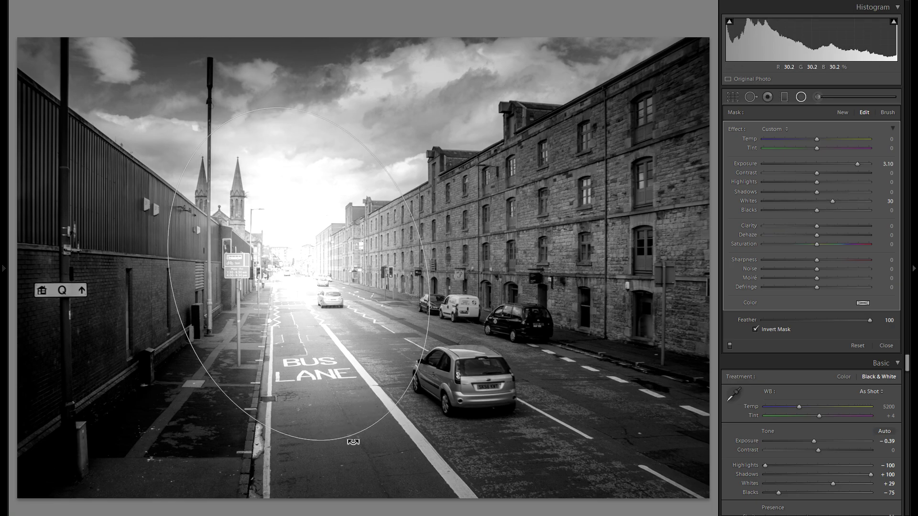
drag(432, 295, 433, 293)
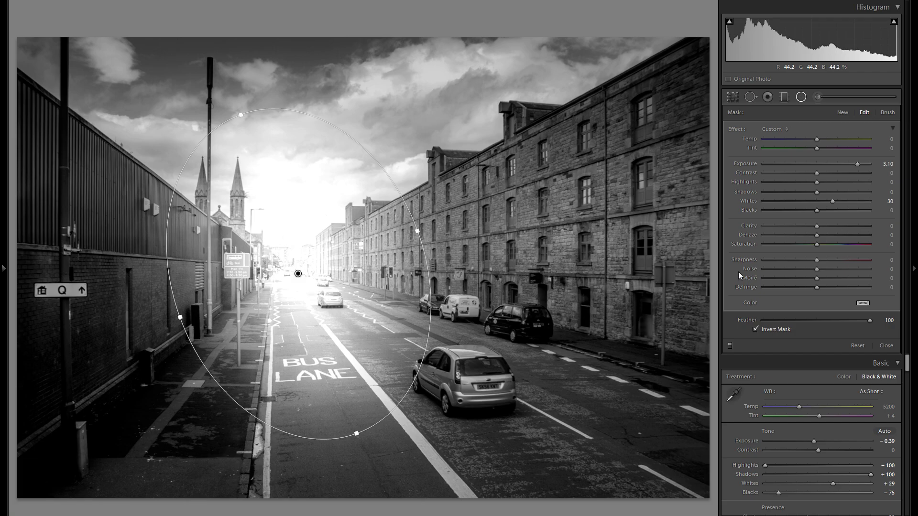
Set the radial filter's Exposure to 1.50, Whites to 47 and Clarity to -35.
drag(832, 164, 833, 164)
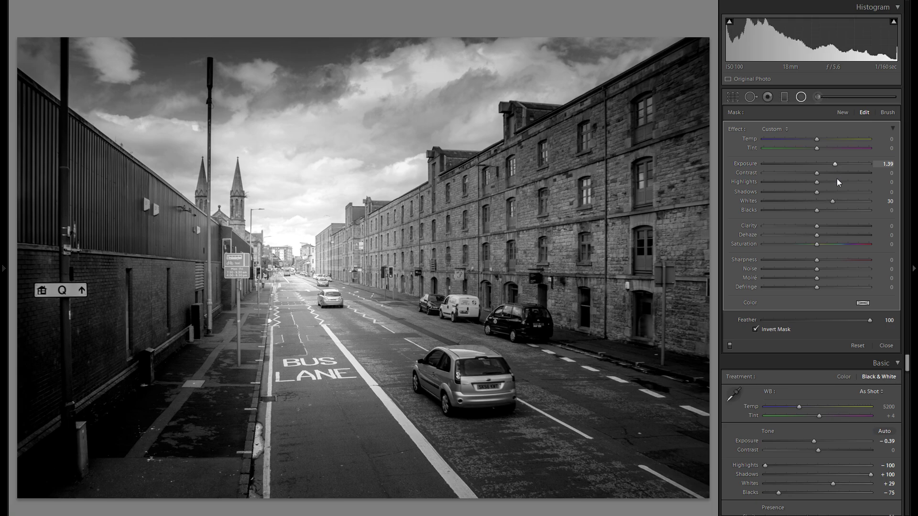
click(805, 226)
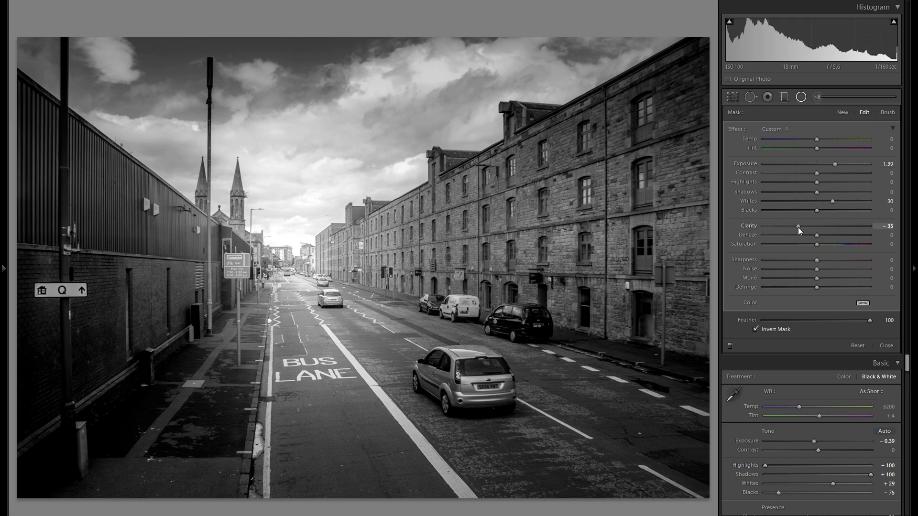
drag(832, 201, 850, 200)
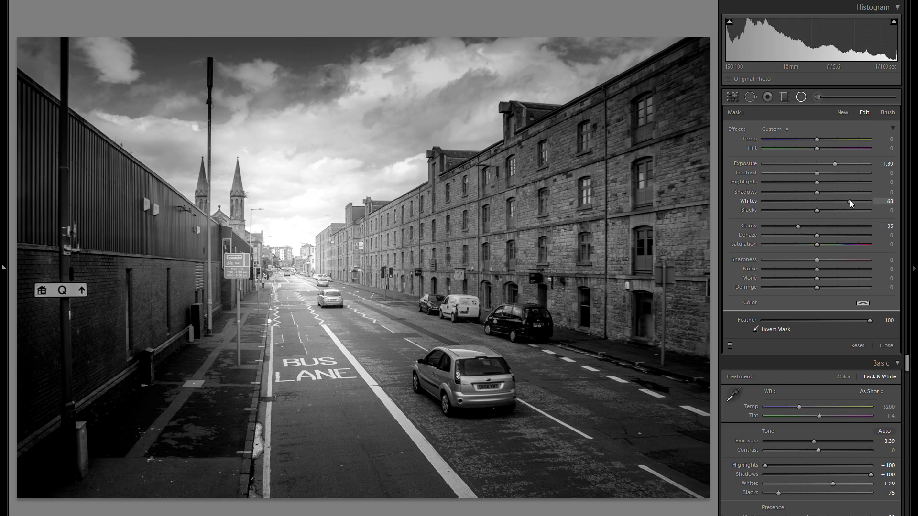
drag(847, 201, 840, 165)
Compare the photo with and without the radial filter, leaving it enabled, and close the filter.
click(731, 345)
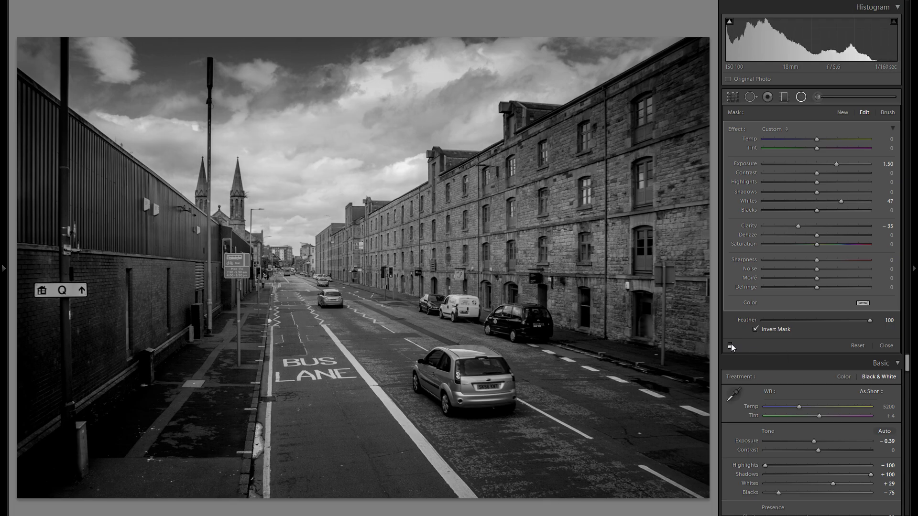
click(731, 345)
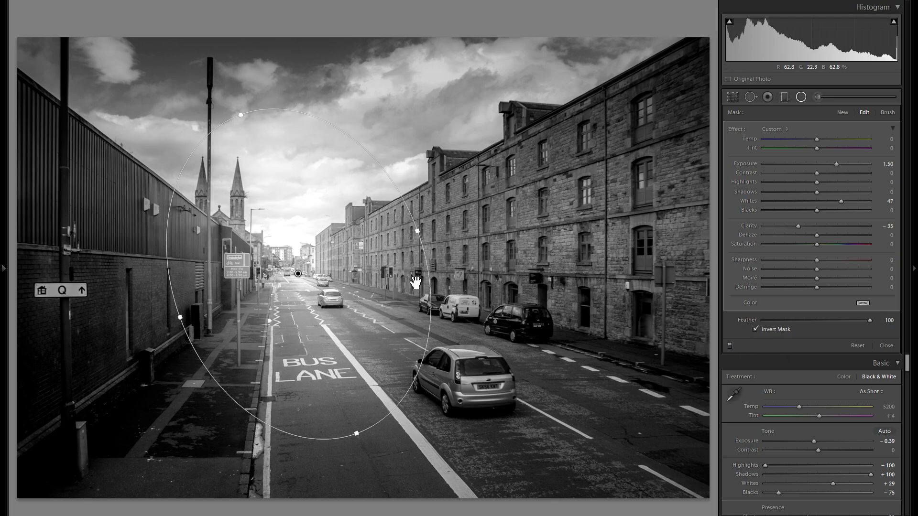
click(800, 98)
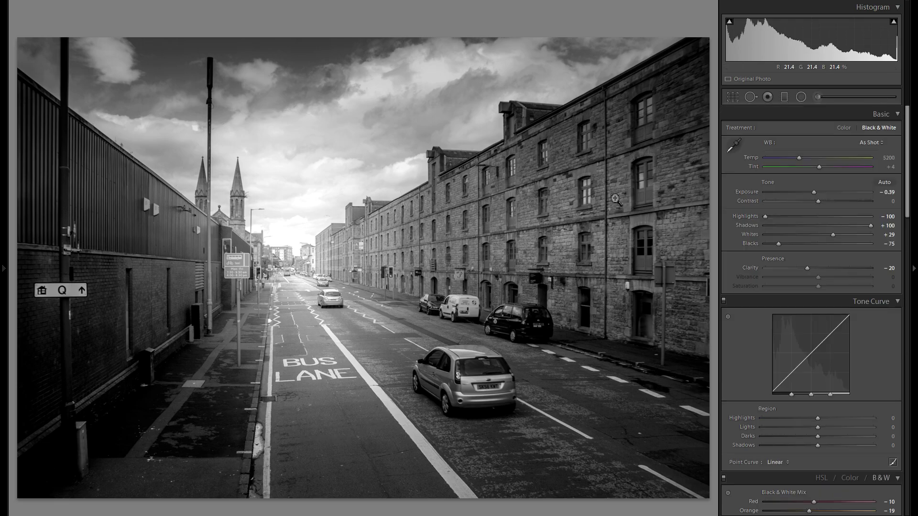
Add a small radial filter around the street's vanishing point with Exposure 1.14 and close the filter.
click(800, 97)
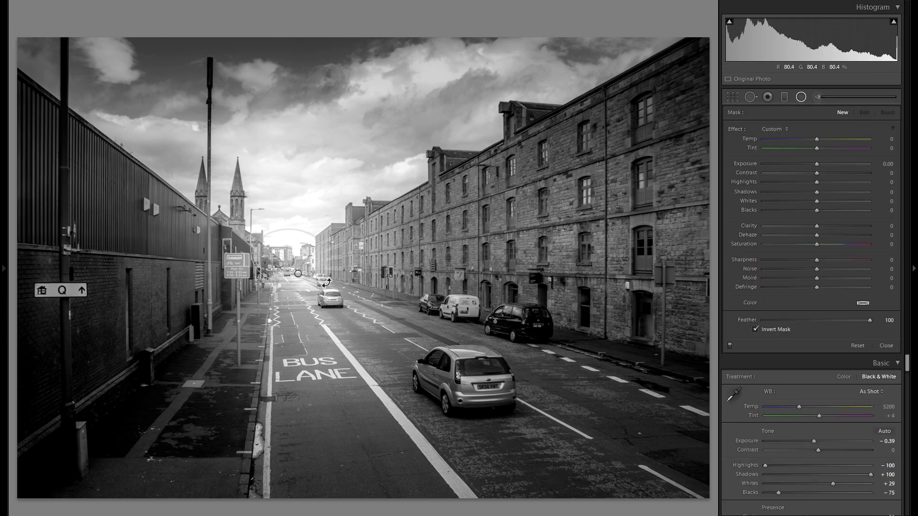
click(327, 282)
drag(825, 164, 826, 163)
drag(299, 259, 305, 266)
click(831, 168)
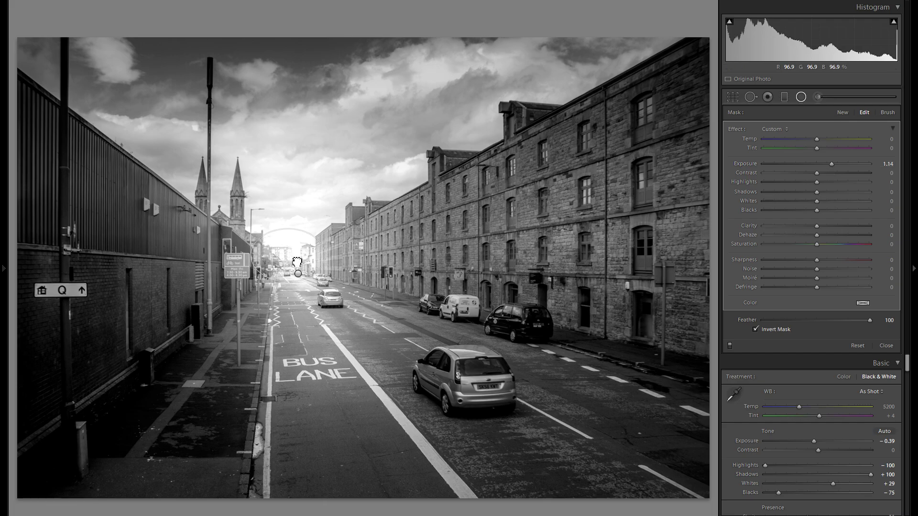
click(819, 95)
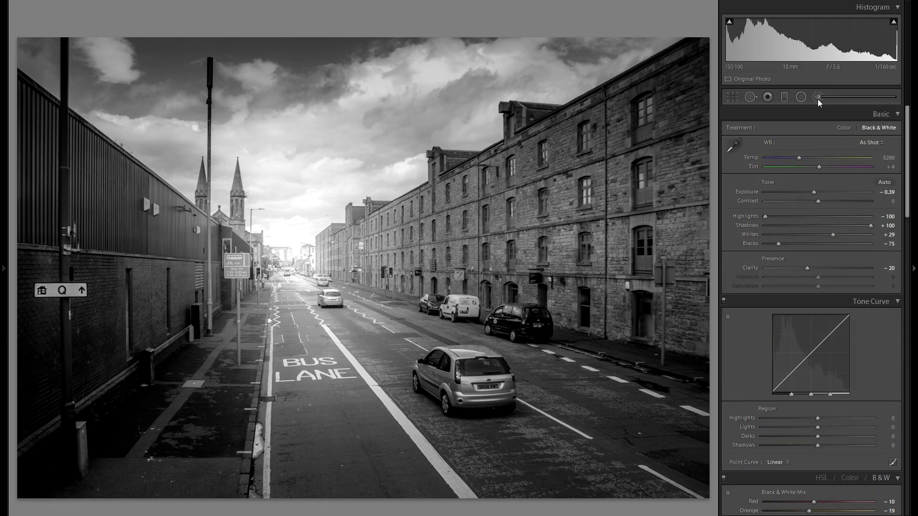
Create an adjustment brush with Contrast 55 and Blacks -43 and paint it over the lower floors of the right-hand building.
click(845, 173)
drag(793, 210, 793, 212)
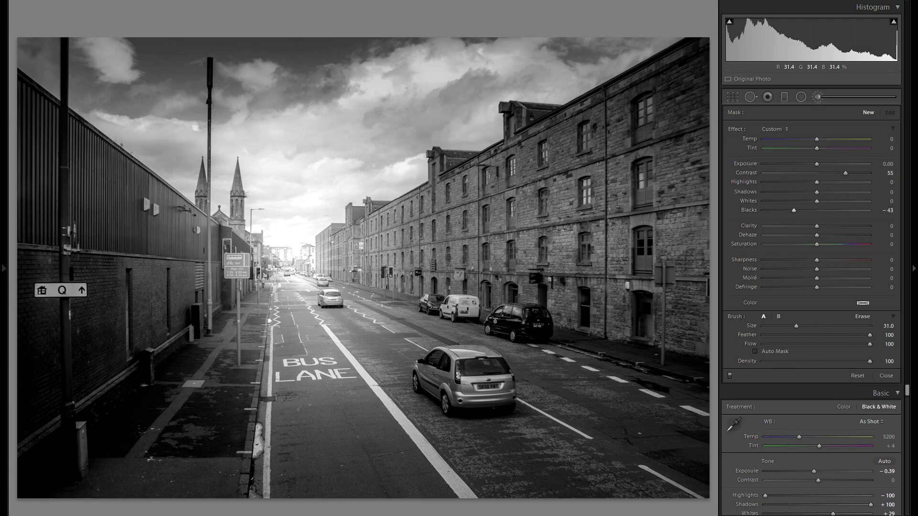
scroll(621, 148, down, 3)
drag(654, 177, 644, 246)
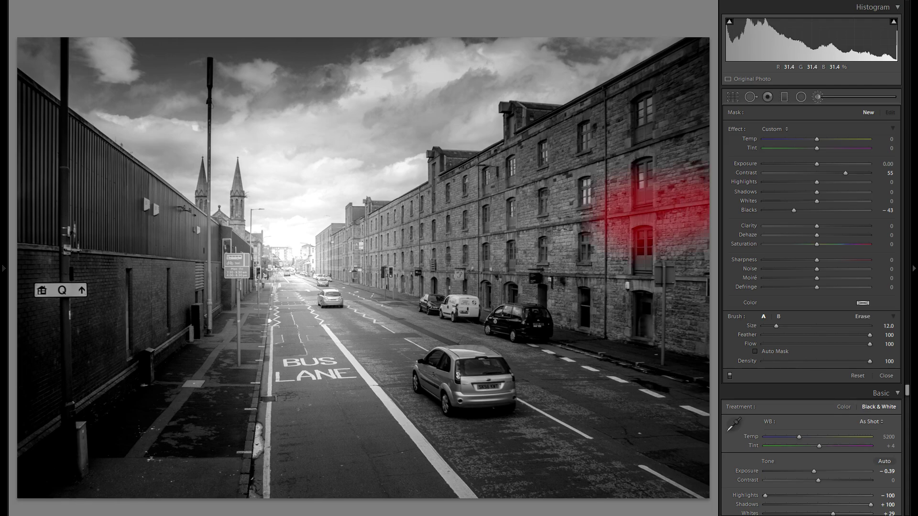
drag(478, 215, 540, 306)
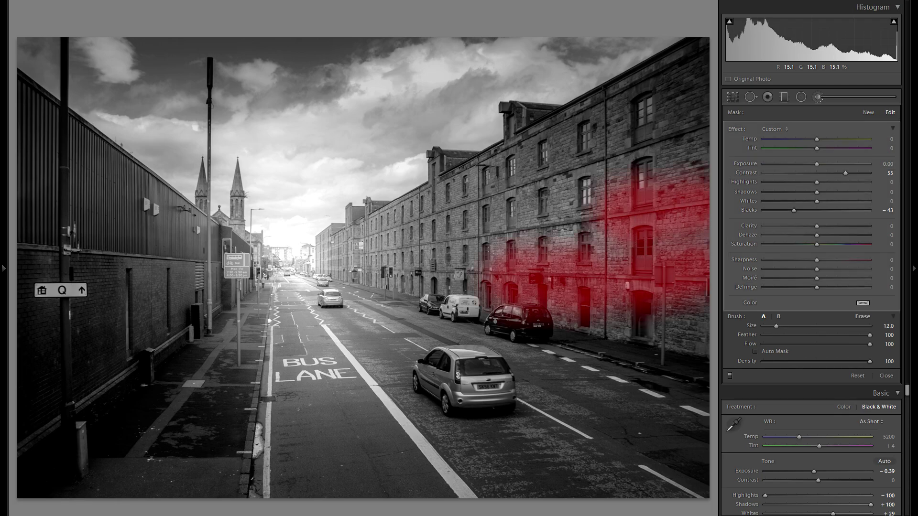
Paint the brush mask at size 5 over the building's upper floors, the roadside kerb and the parked white van.
scroll(560, 143, down, 4)
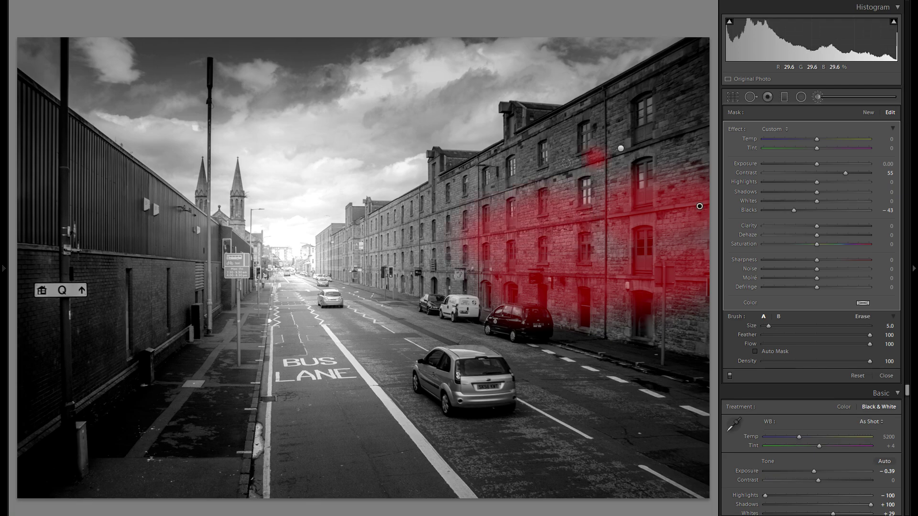
drag(566, 163, 477, 188)
drag(494, 139, 587, 99)
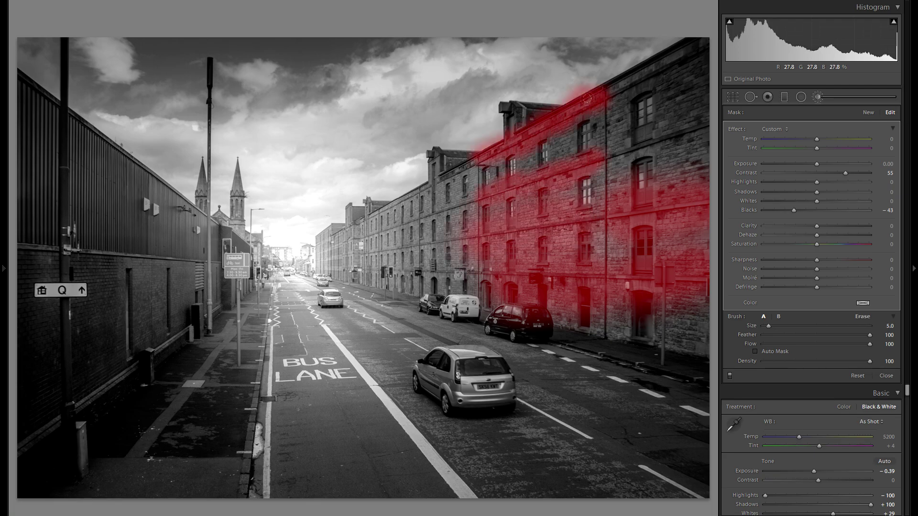
mouse_move(660, 72)
mouse_down()
mouse_move(684, 46)
mouse_move(646, 72)
mouse_up()
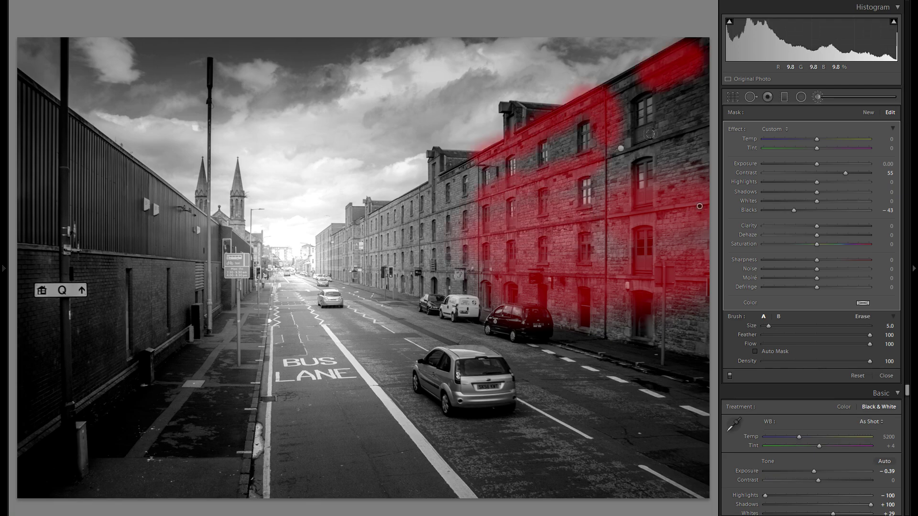
drag(567, 359, 637, 356)
click(677, 370)
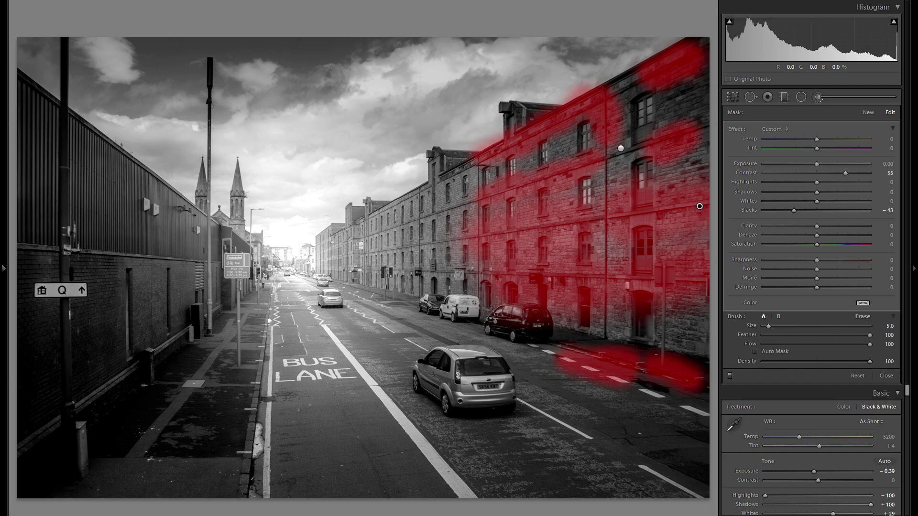
drag(458, 315, 473, 317)
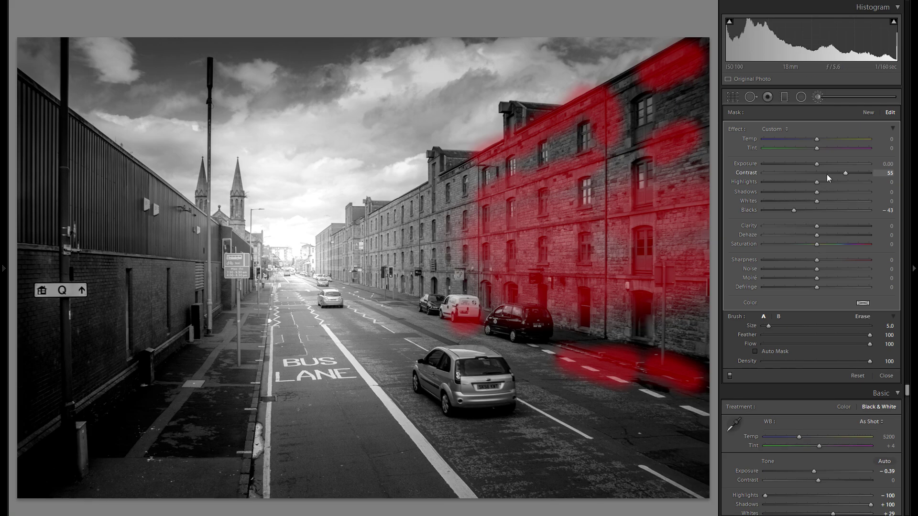
Hide the red mask overlay and set the brush adjustment's Blacks to -22 and Contrast to 27.
key(o)
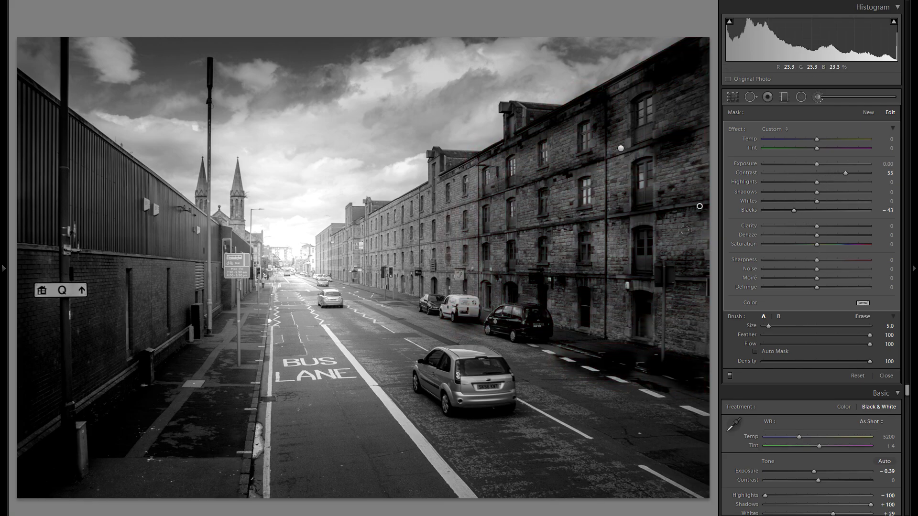
click(805, 211)
drag(833, 171, 831, 172)
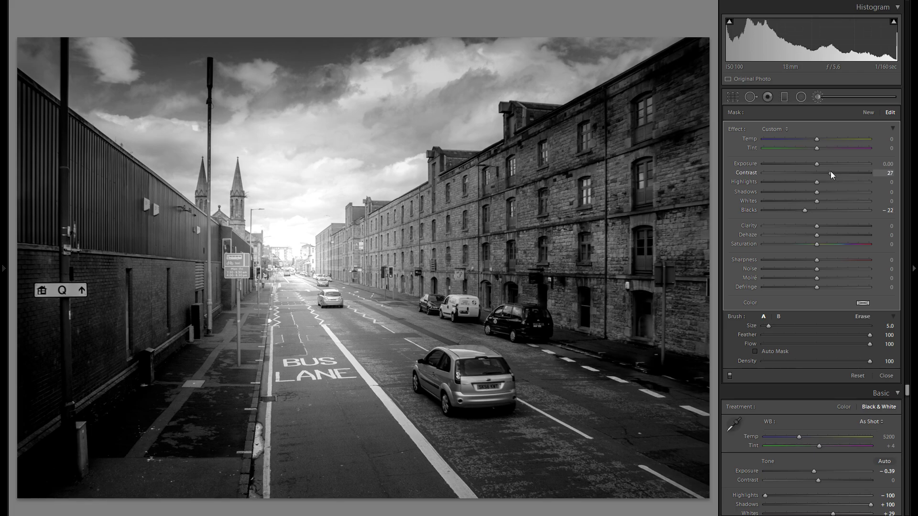
Compare the photo with and without the brush adjustments, leaving them enabled.
key(alt)
scroll(550, 192, down, 4)
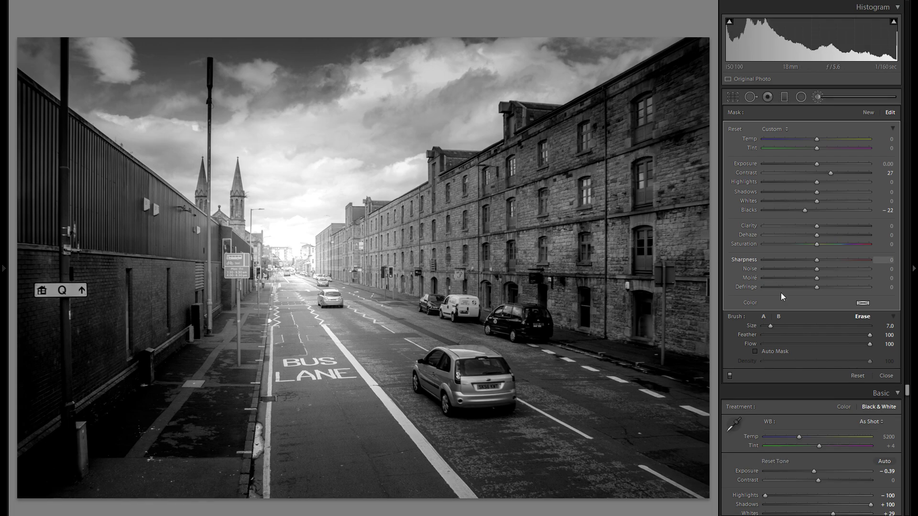
click(730, 375)
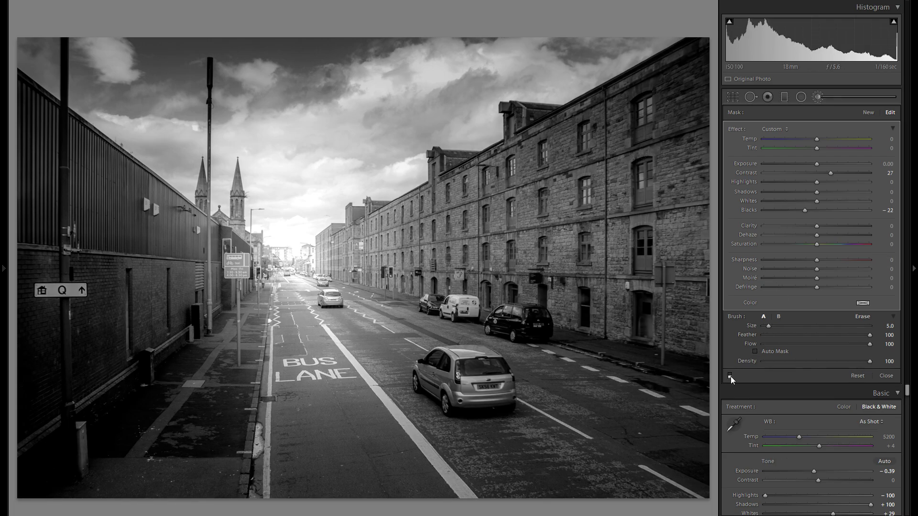
click(731, 376)
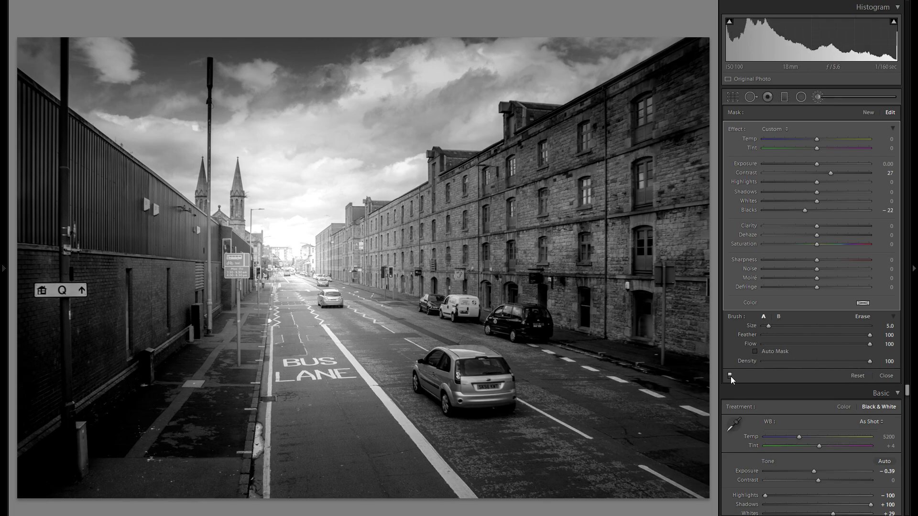
Add a new brush adjustment with Contrast 16, Blacks -17 and size 4 on the right-hand row of buildings and close the brush.
click(868, 113)
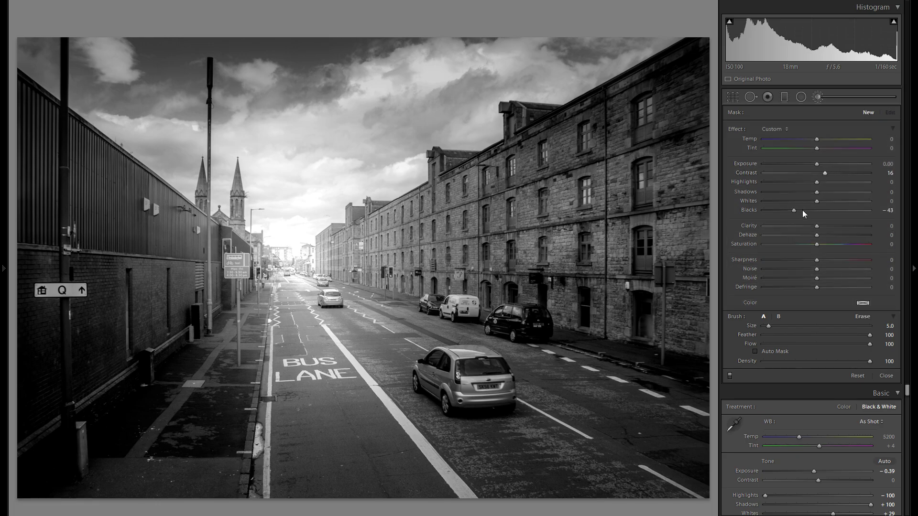
drag(804, 210, 808, 210)
key(bracketleft)
click(429, 237)
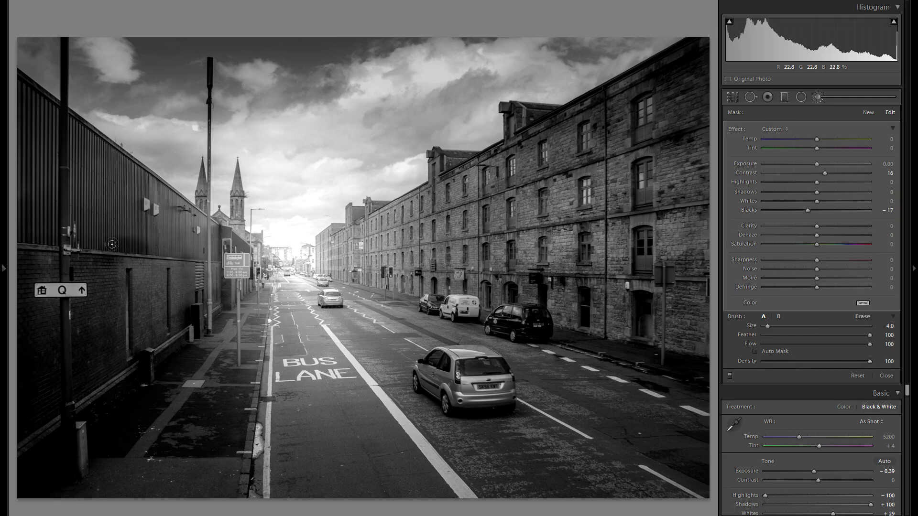
key(alt)
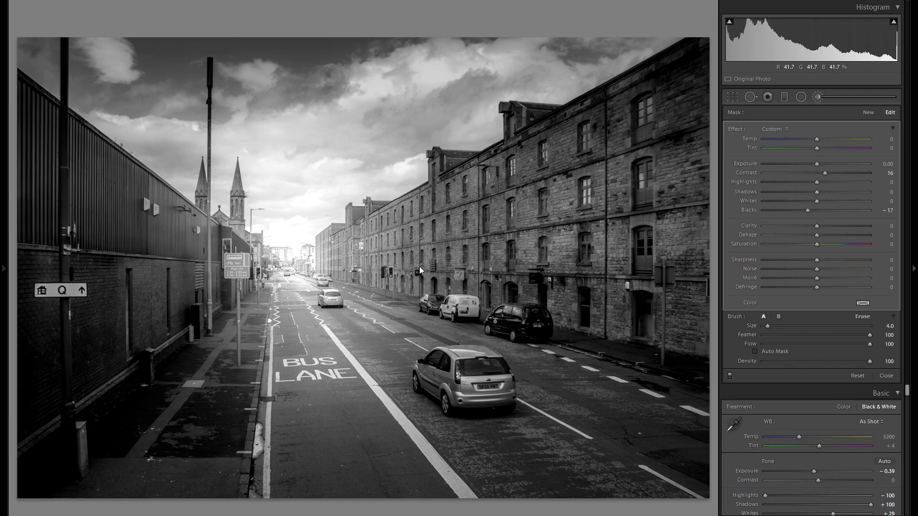
key(k)
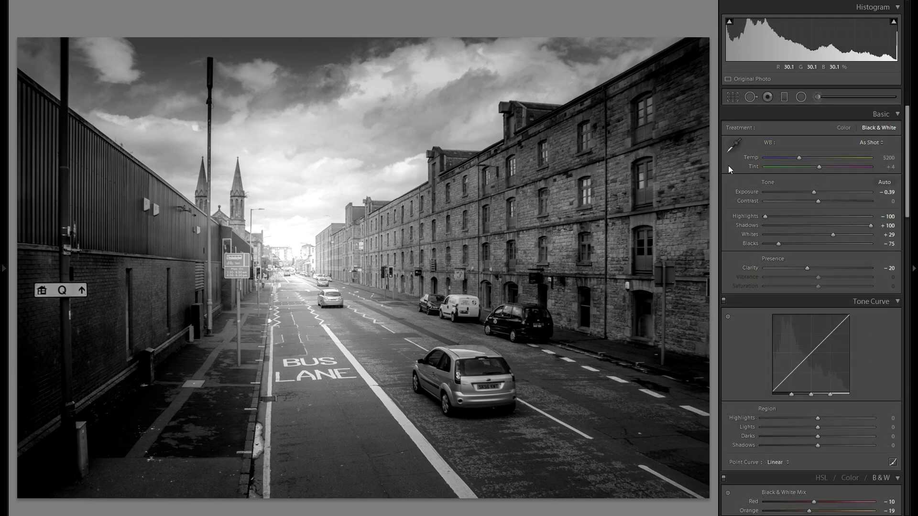
Start a brightening brush adjustment with Exposure 1.00, Whites 22, Clarity -43 and size 3 on the right-hand building's ground floor.
click(818, 97)
drag(825, 164, 830, 163)
click(829, 202)
click(794, 226)
scroll(433, 268, down, 1)
drag(452, 269, 471, 265)
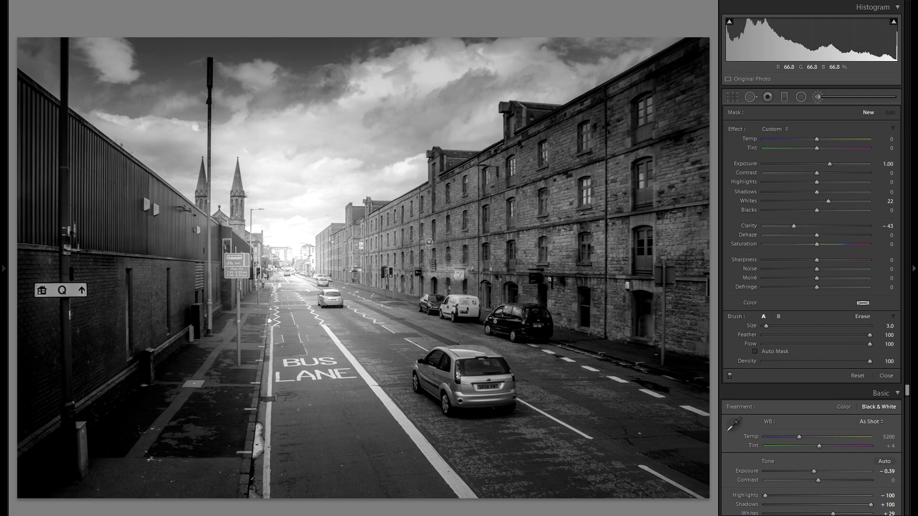
Paint patches of light across the right-hand building's facade and, at brush size 8, along the left-hand wall.
drag(428, 242, 432, 244)
drag(439, 200, 506, 167)
mouse_move(524, 237)
mouse_down()
mouse_move(549, 199)
mouse_move(589, 184)
mouse_move(568, 180)
mouse_up()
mouse_move(656, 234)
mouse_down()
mouse_move(667, 211)
mouse_move(570, 320)
mouse_move(605, 302)
mouse_move(596, 311)
mouse_move(529, 307)
mouse_move(494, 291)
mouse_move(534, 294)
mouse_move(475, 315)
mouse_move(470, 335)
mouse_move(425, 310)
mouse_up()
scroll(526, 305, up, 5)
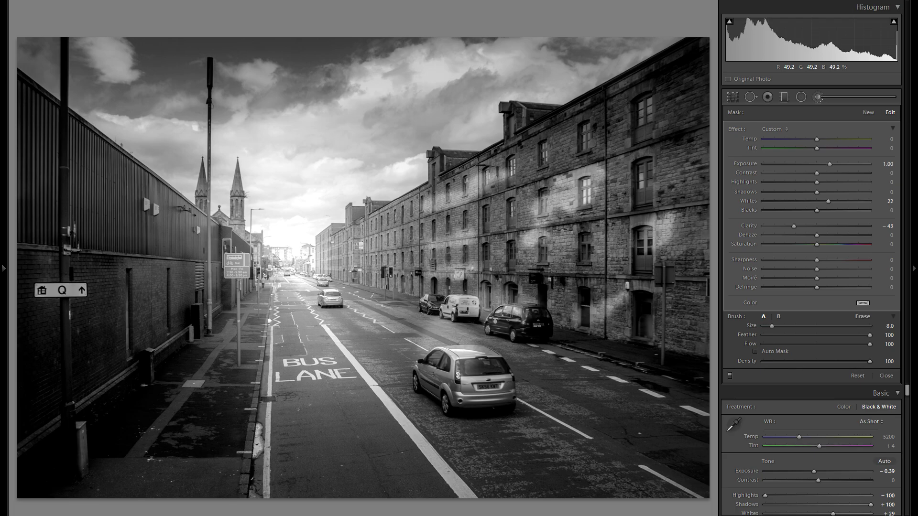
mouse_move(173, 335)
mouse_down()
mouse_move(158, 230)
mouse_move(88, 190)
mouse_move(181, 225)
mouse_move(192, 203)
mouse_move(77, 163)
mouse_move(65, 148)
mouse_up()
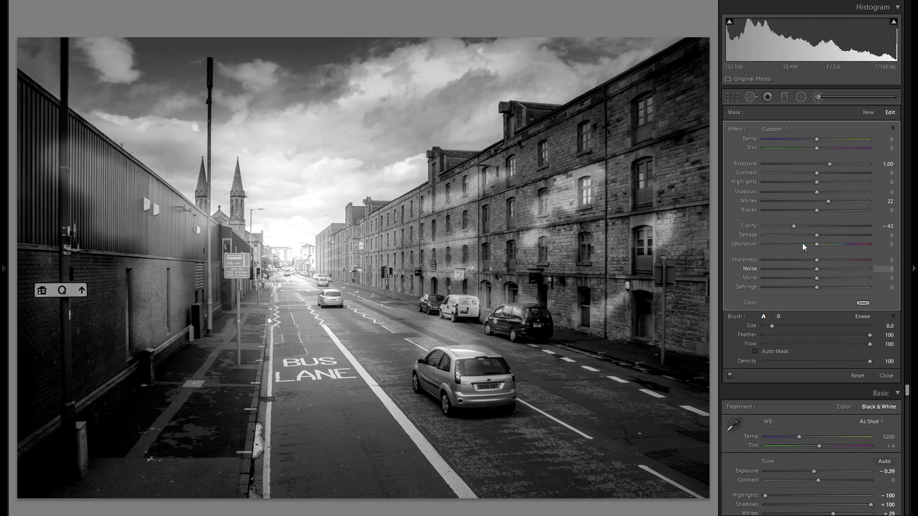
Soften the brightening brush to Clarity -21, Whites 11 and Exposure 0.45, and paint it over the left-hand pavement.
click(806, 226)
click(825, 203)
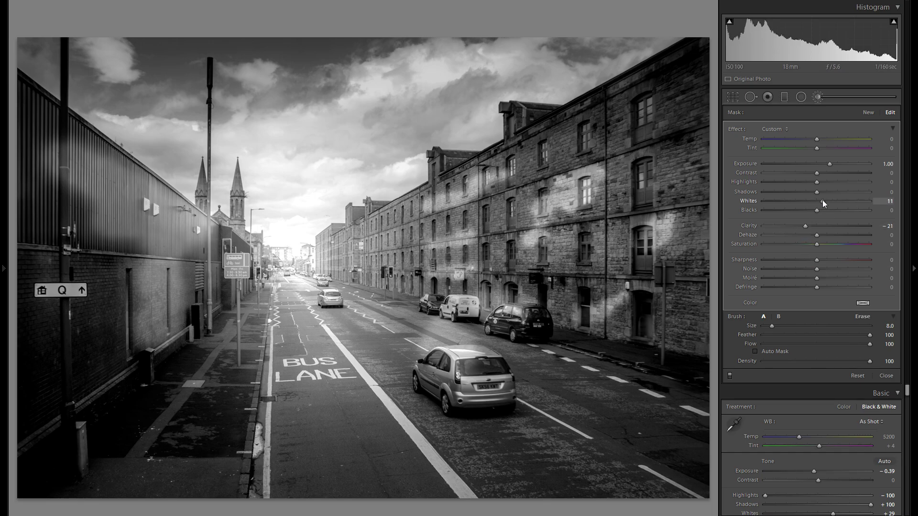
click(821, 163)
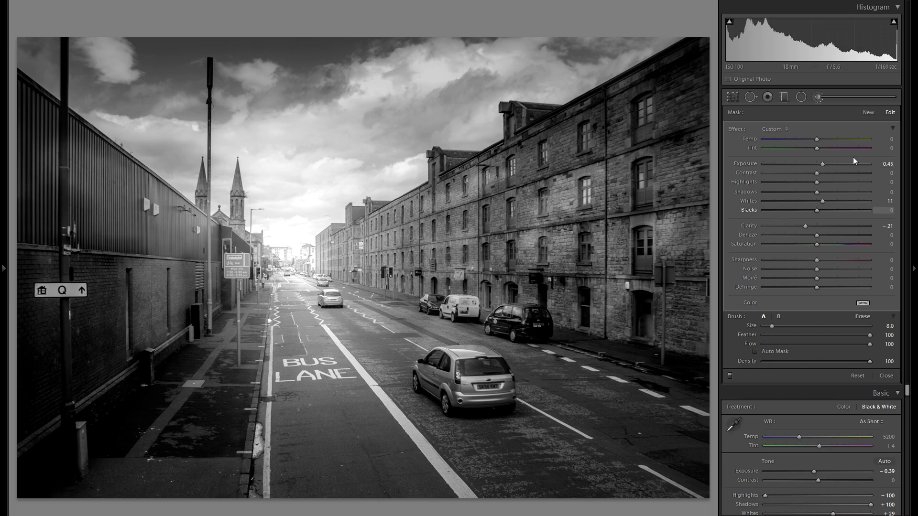
mouse_move(181, 360)
mouse_down()
mouse_move(122, 380)
mouse_move(95, 378)
mouse_move(90, 363)
mouse_move(132, 407)
mouse_move(186, 400)
mouse_up()
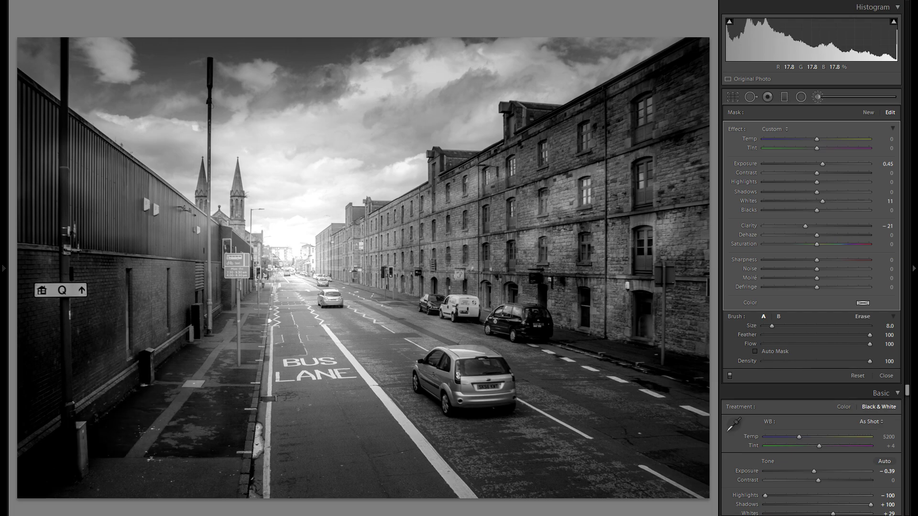
Darken the upper graduated filter over the sky to Exposure -0.71.
click(785, 97)
mouse_move(312, 127)
mouse_down()
mouse_move(304, 137)
mouse_move(294, 129)
mouse_up()
drag(817, 164, 811, 164)
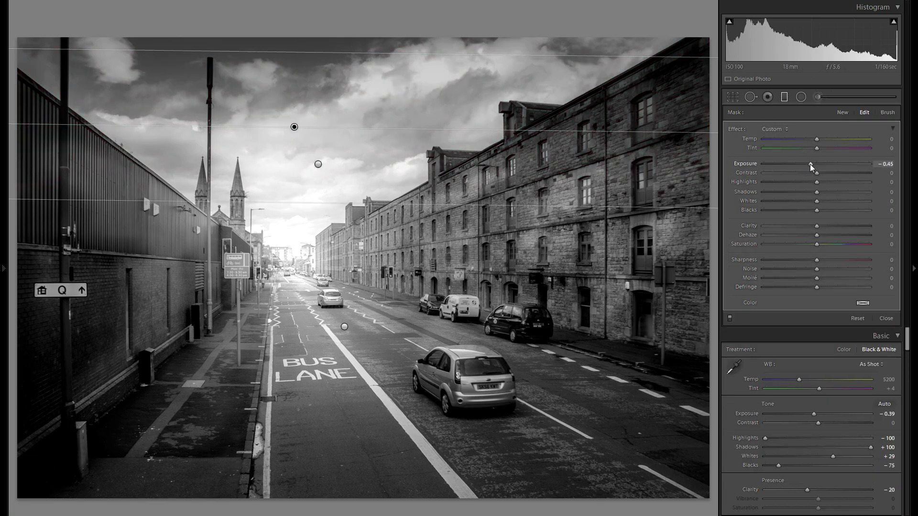
drag(808, 164, 807, 164)
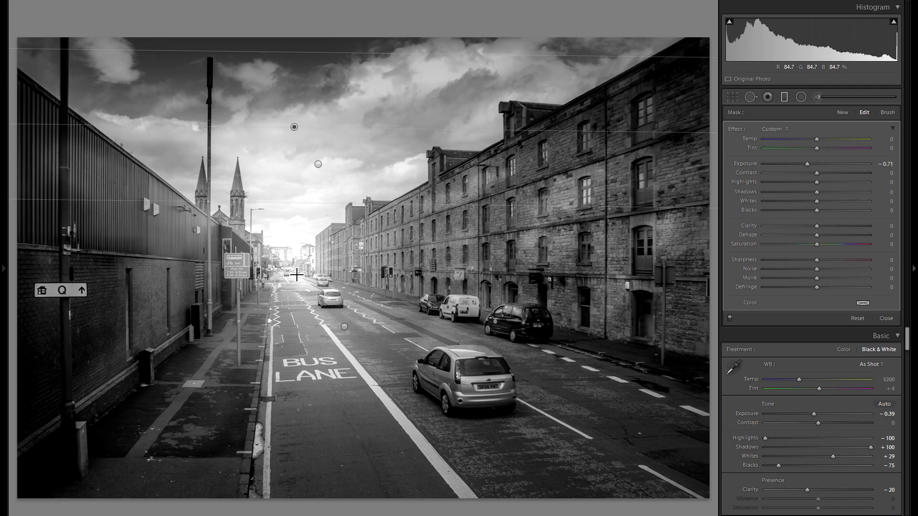
Set the large radial filter at the street's end to Dehaze -5, Exposure 1.21 and Whites 25, and close the filter.
click(799, 98)
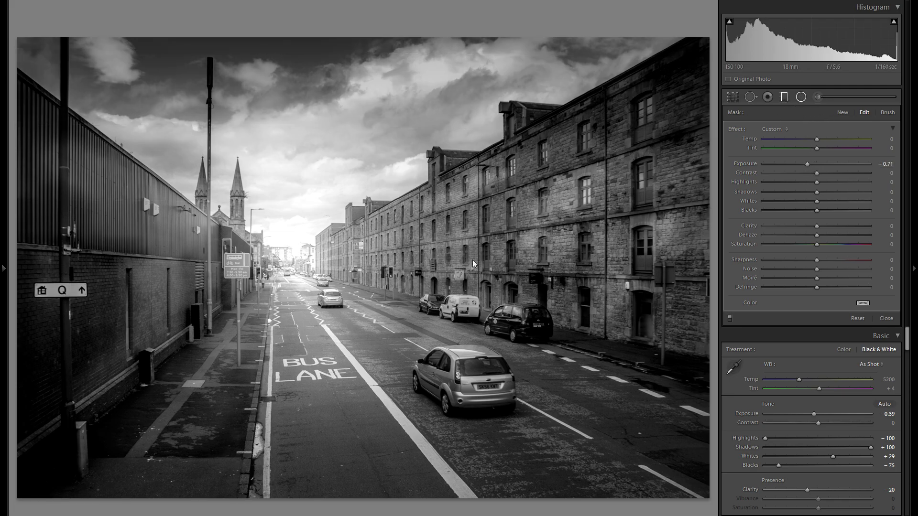
click(299, 275)
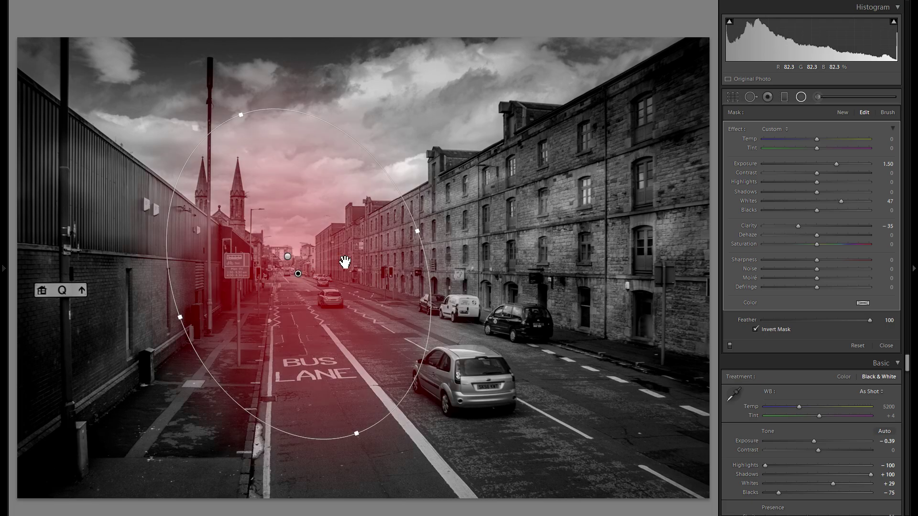
click(811, 235)
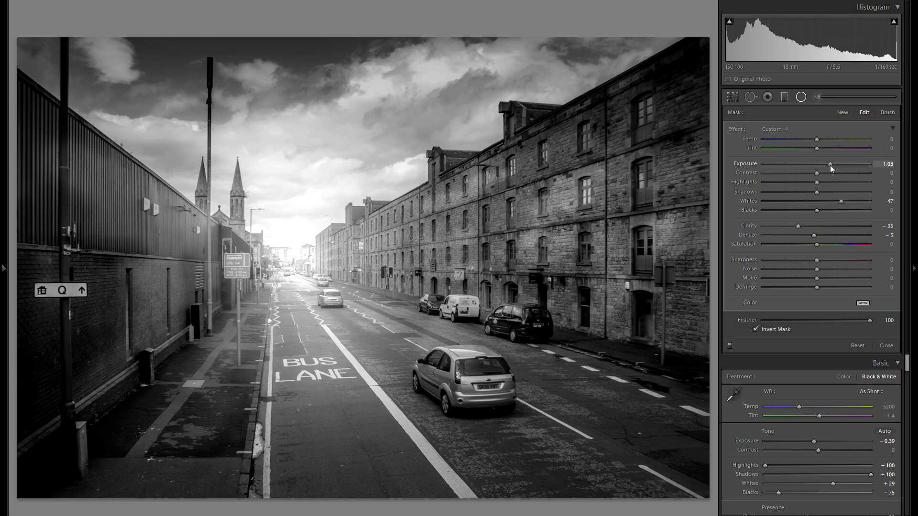
drag(830, 165, 831, 165)
click(830, 203)
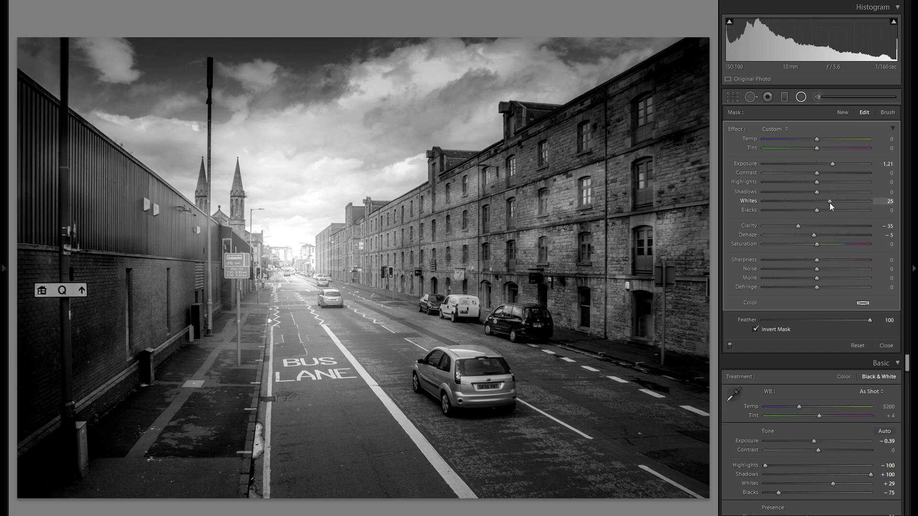
click(801, 98)
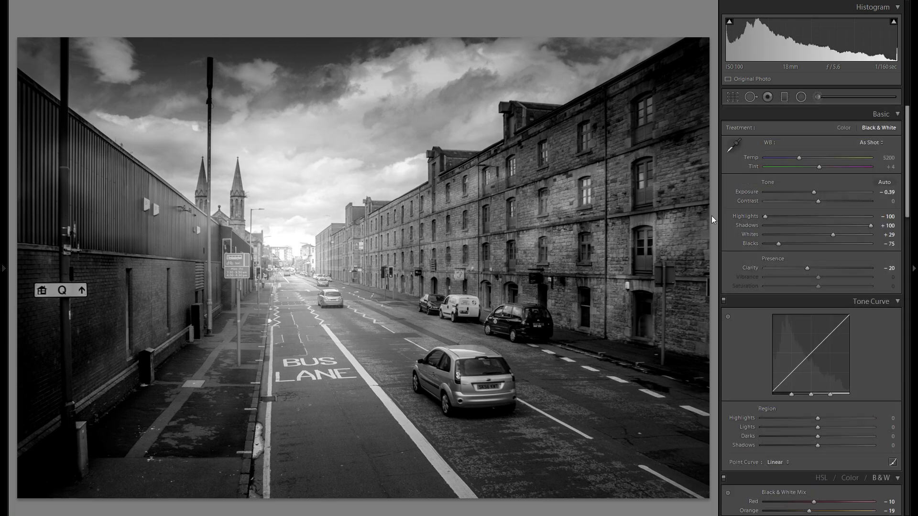
Add a slightly tilted graduated filter over the road's foreground with Exposure -0.31, Whites 0 and Clarity 0, and close it.
click(784, 97)
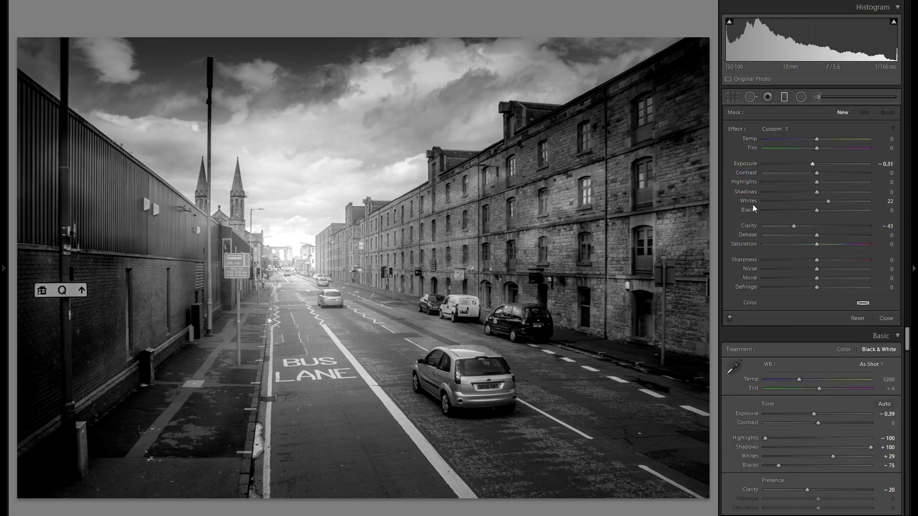
double_click(750, 225)
drag(315, 448, 309, 268)
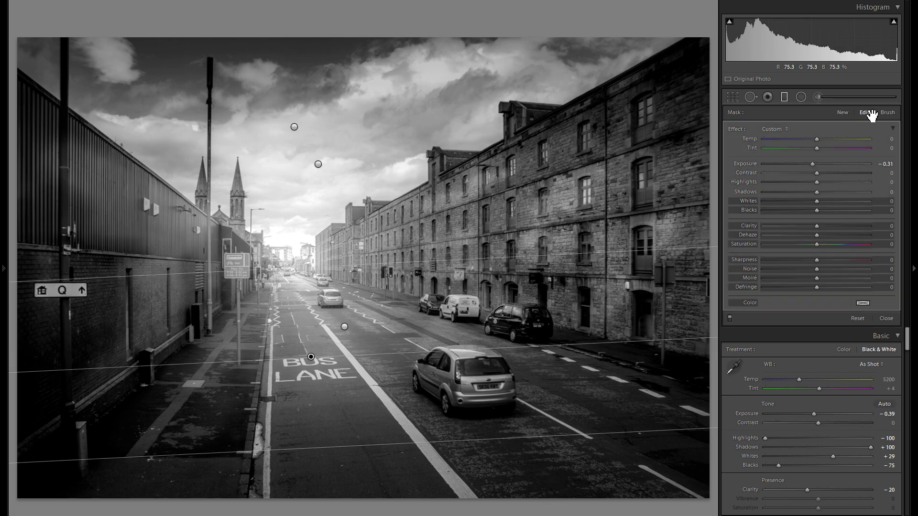
click(784, 97)
key(m)
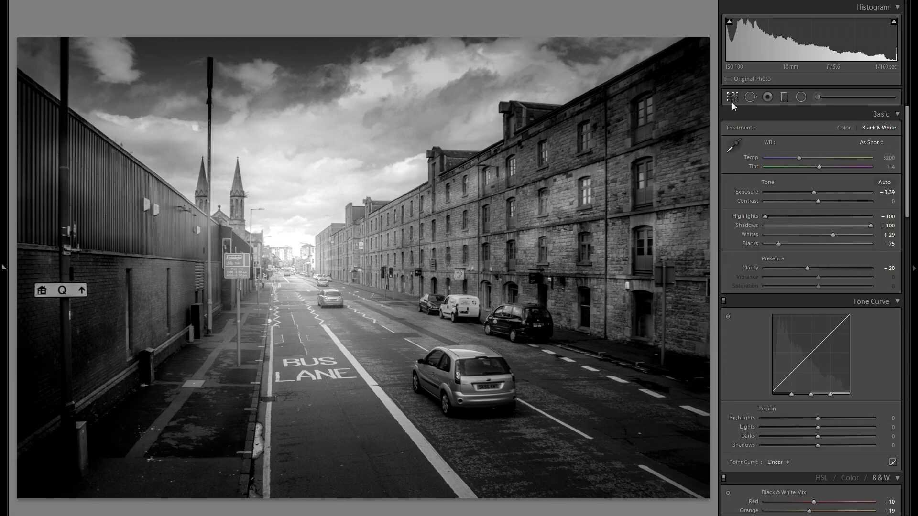
Straighten the photo by rotating the crop to an angle of 1.50 and apply the crop.
key(r)
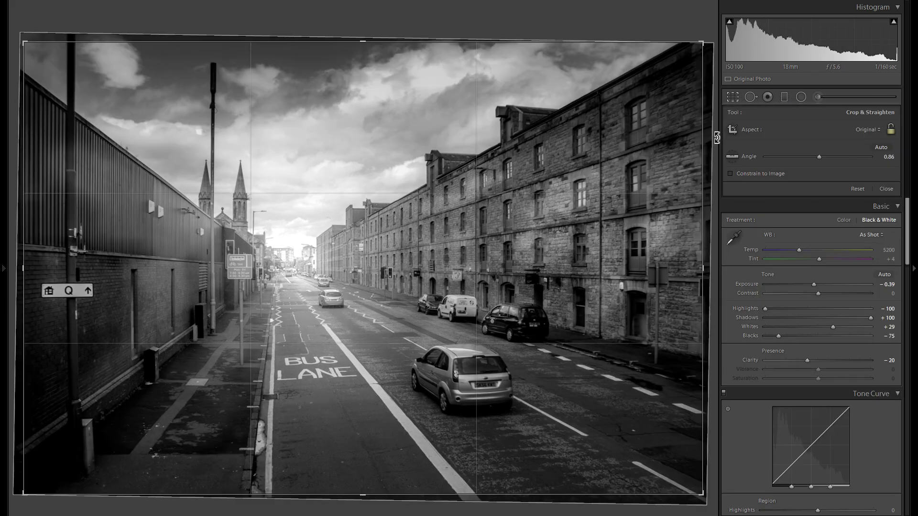
drag(717, 139, 717, 142)
key(r)
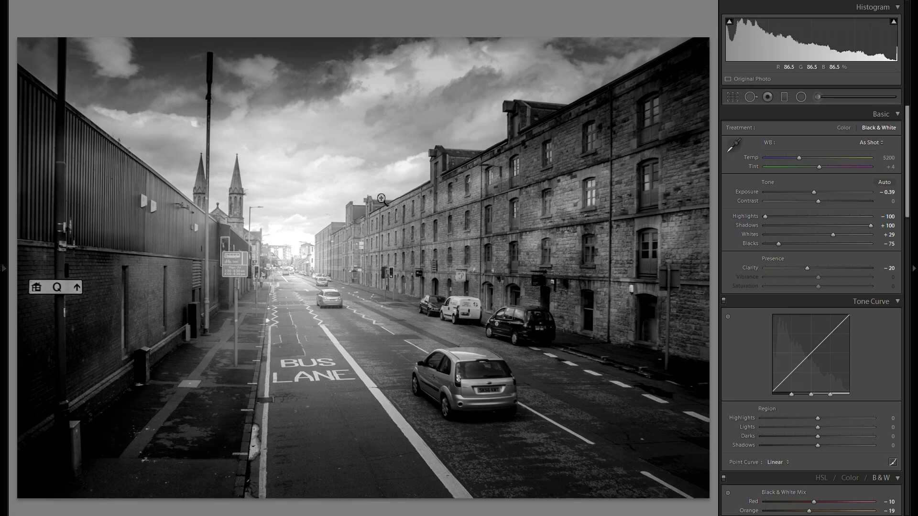
Compare the imported original with the final edit through the history and in a side-by-side before-and-after view.
click(1, 225)
scroll(55, 266, down, 15)
click(61, 494)
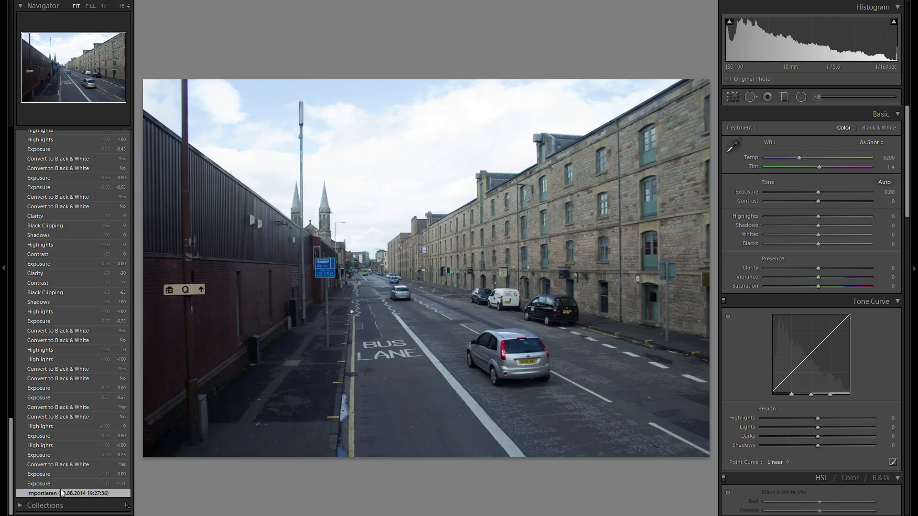
scroll(57, 430, up, 15)
click(85, 174)
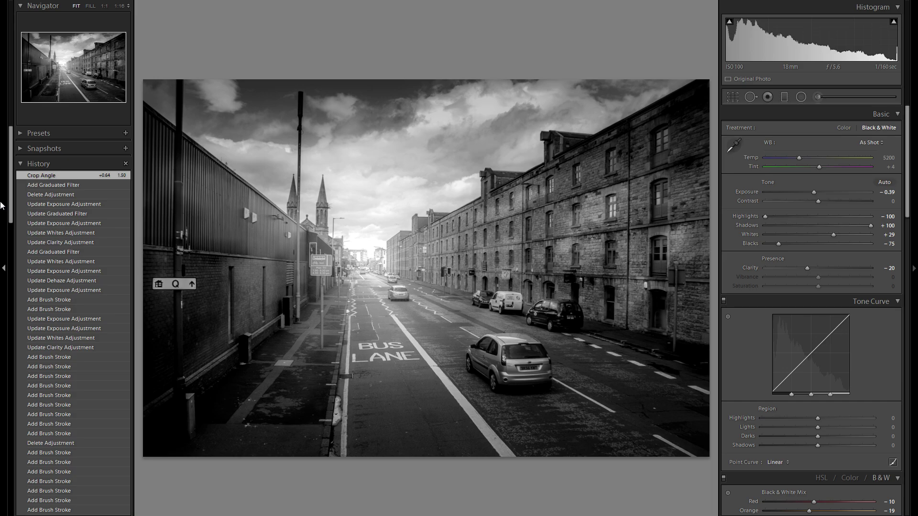
click(1, 206)
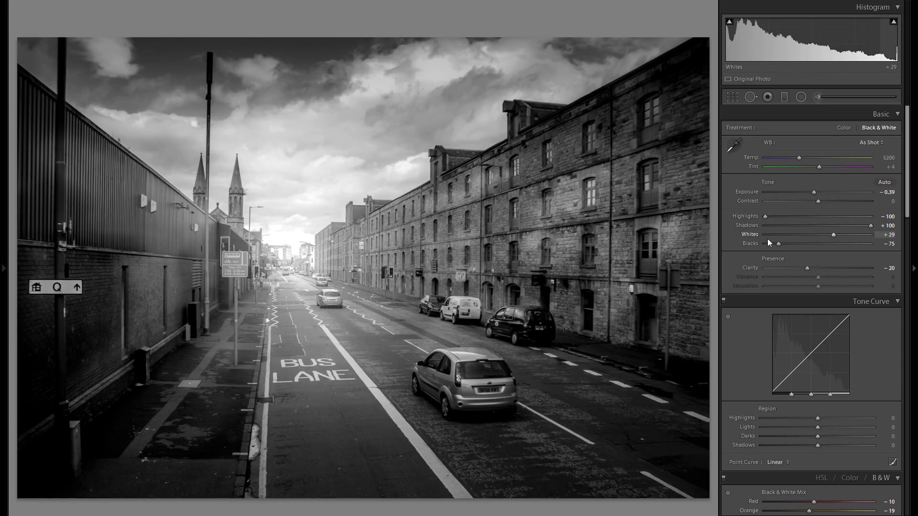
key(y)
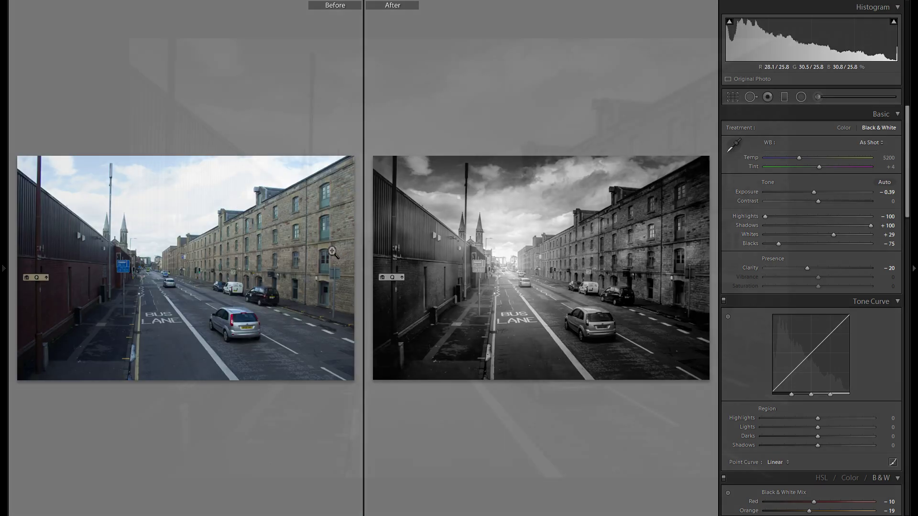